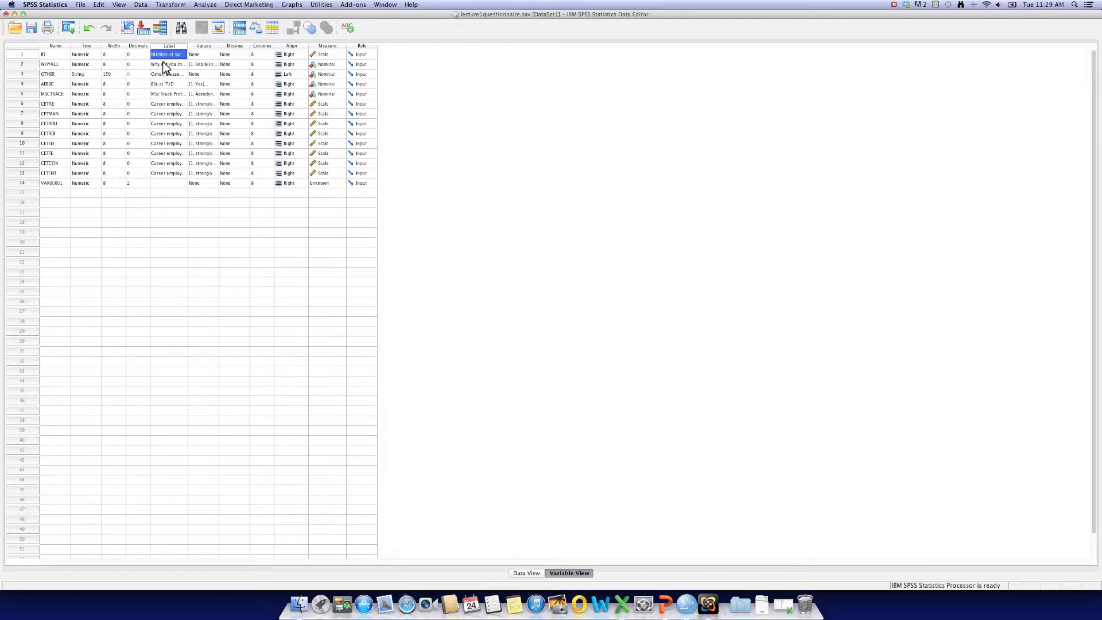
- Widen the Label column so that the full variable labels, including the one for WHYAE1, can be read
left_click(54, 64)
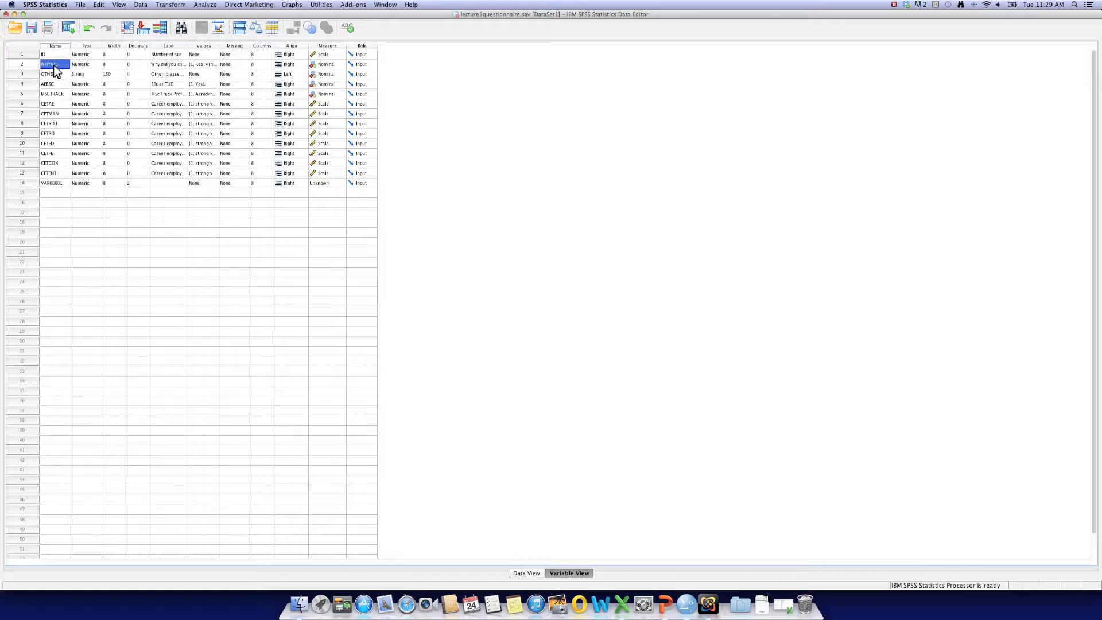
left_click(167, 64)
left_click_drag(187, 45, 278, 52)
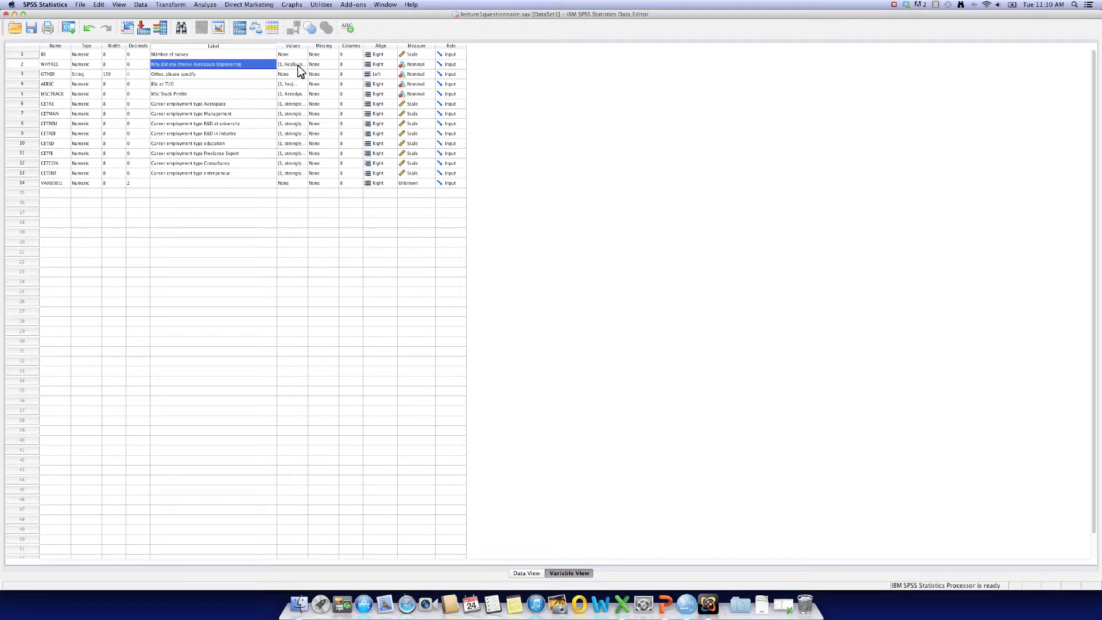
- Inspect the value labels defined for WHYAE1 and close them without changes
left_click(298, 65)
left_click(302, 64)
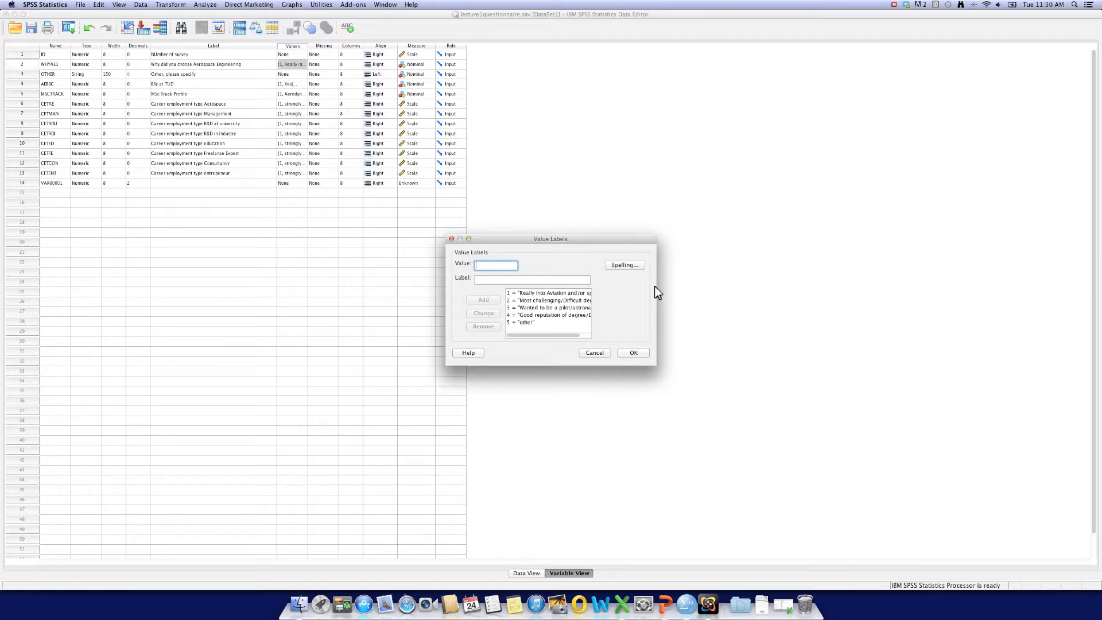
left_click(599, 356)
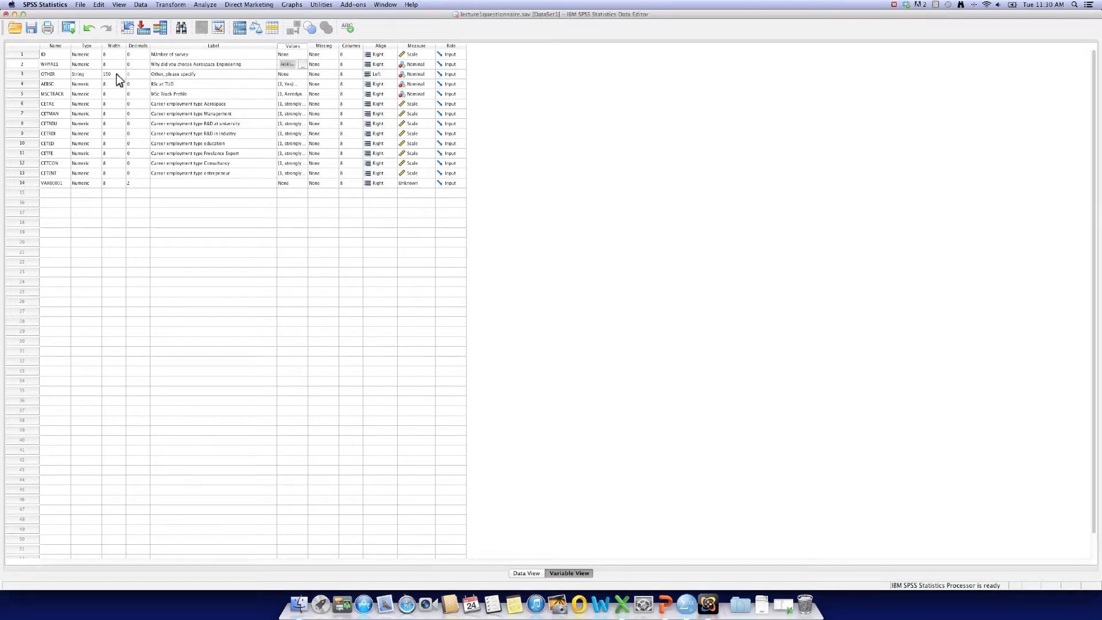
- Examine the widths, the decimals of OTHER and VAR00001, and the label of WHYAE1
left_click(113, 46)
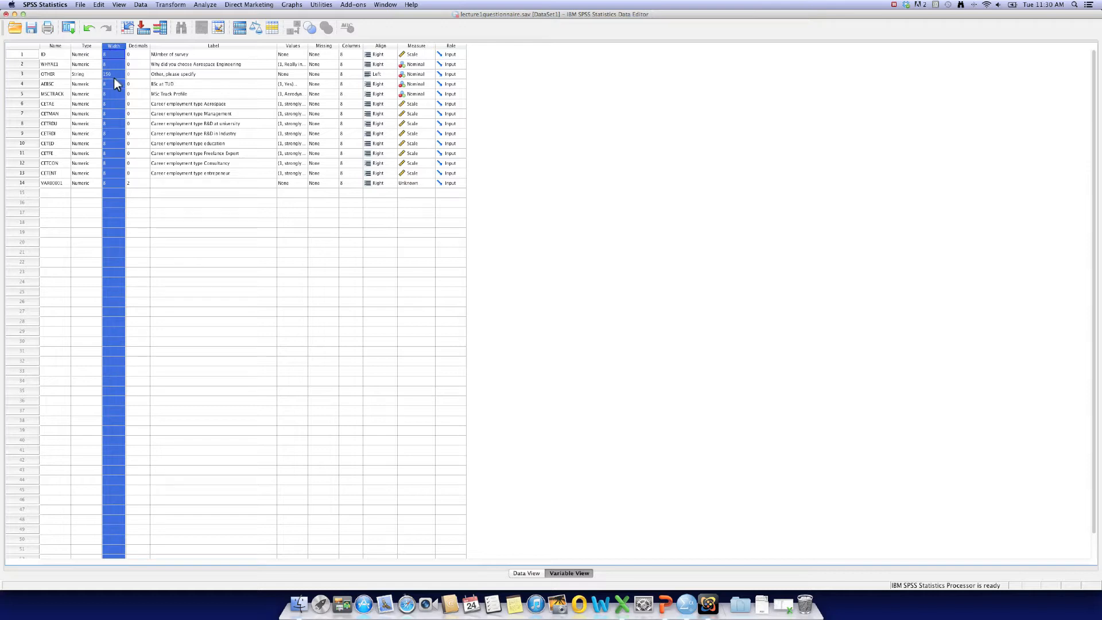
left_click(111, 75)
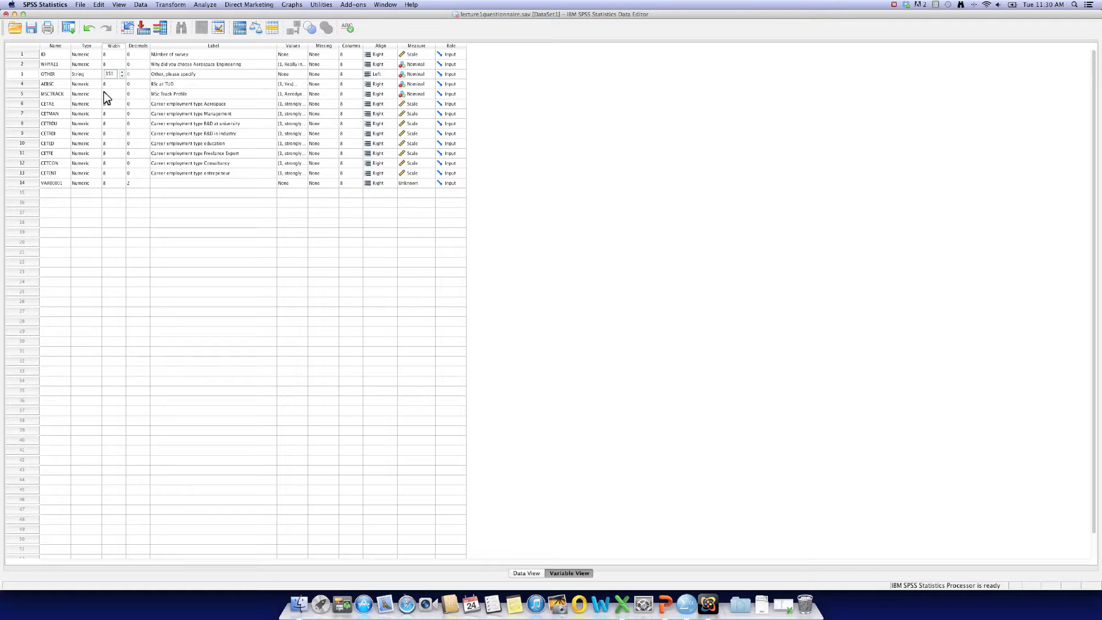
left_click(137, 70)
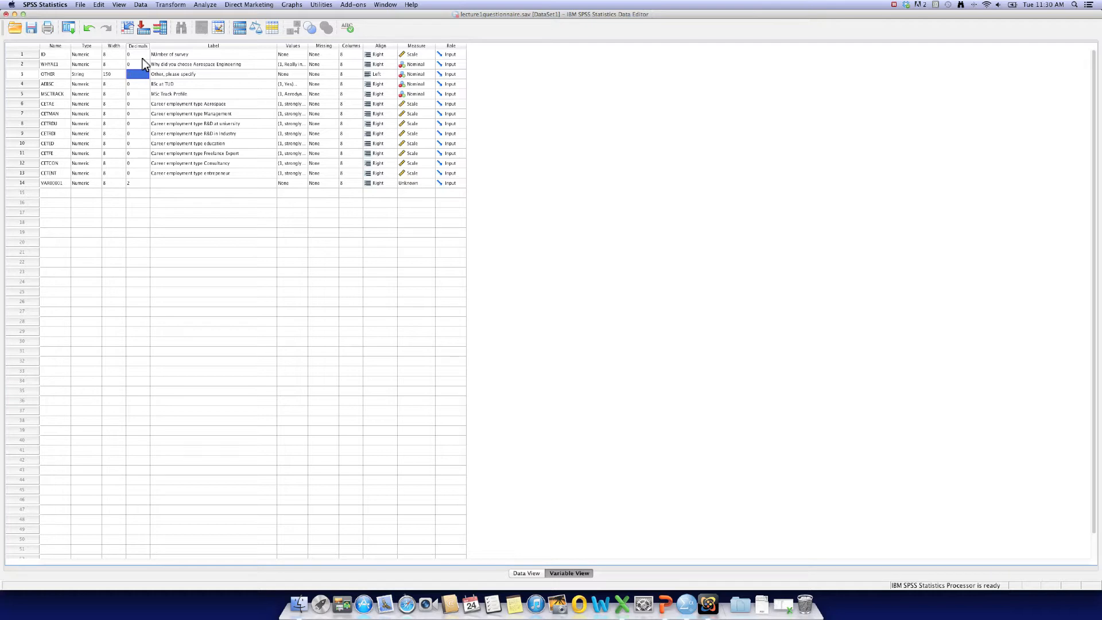
left_click(140, 185)
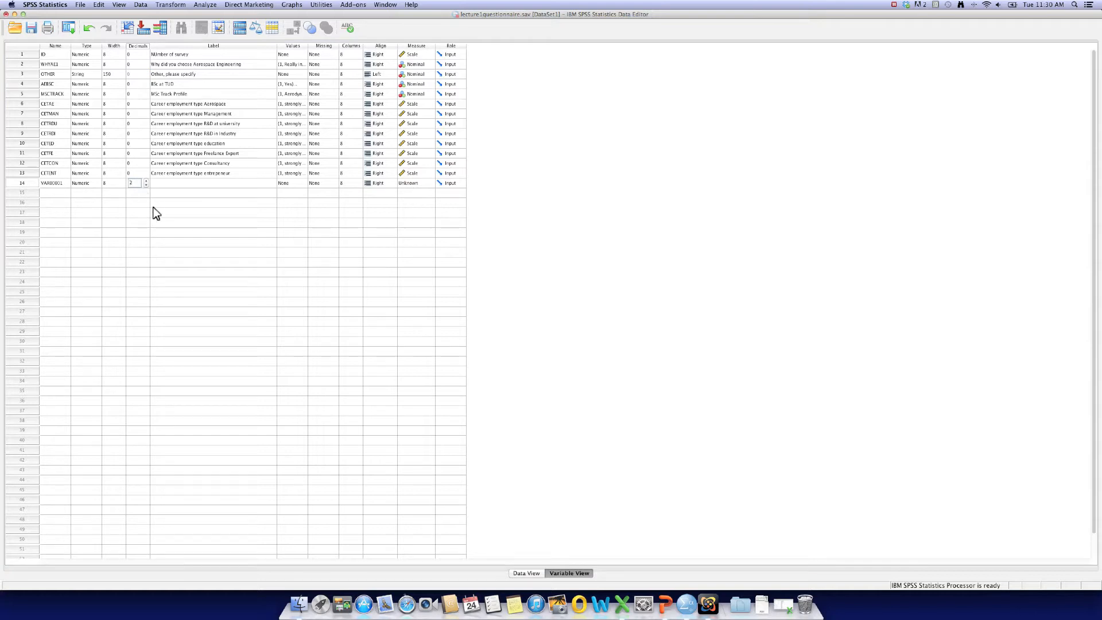
left_click(186, 64)
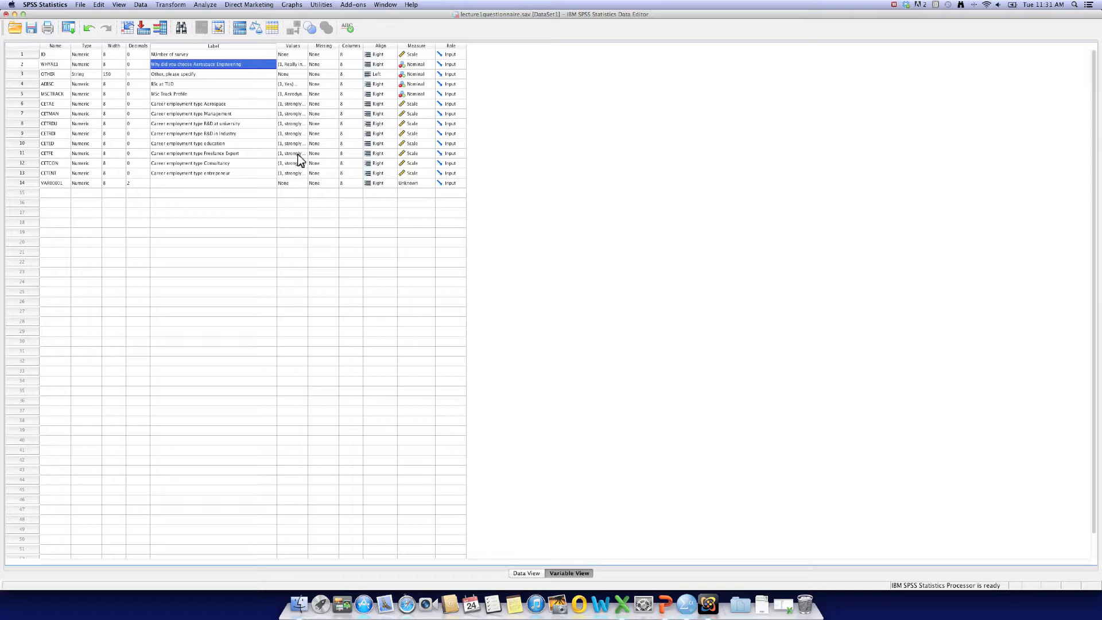
- Review the value labels of MSCTRACK one by one, from value 1 through value 5
left_click(298, 94)
left_click(303, 94)
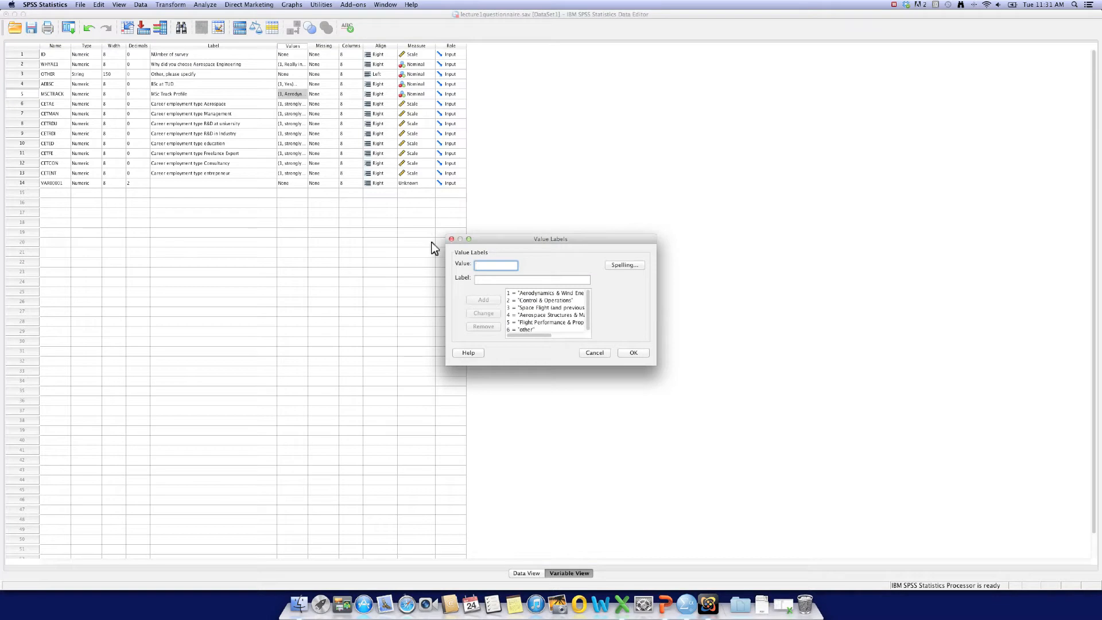
left_click(513, 293)
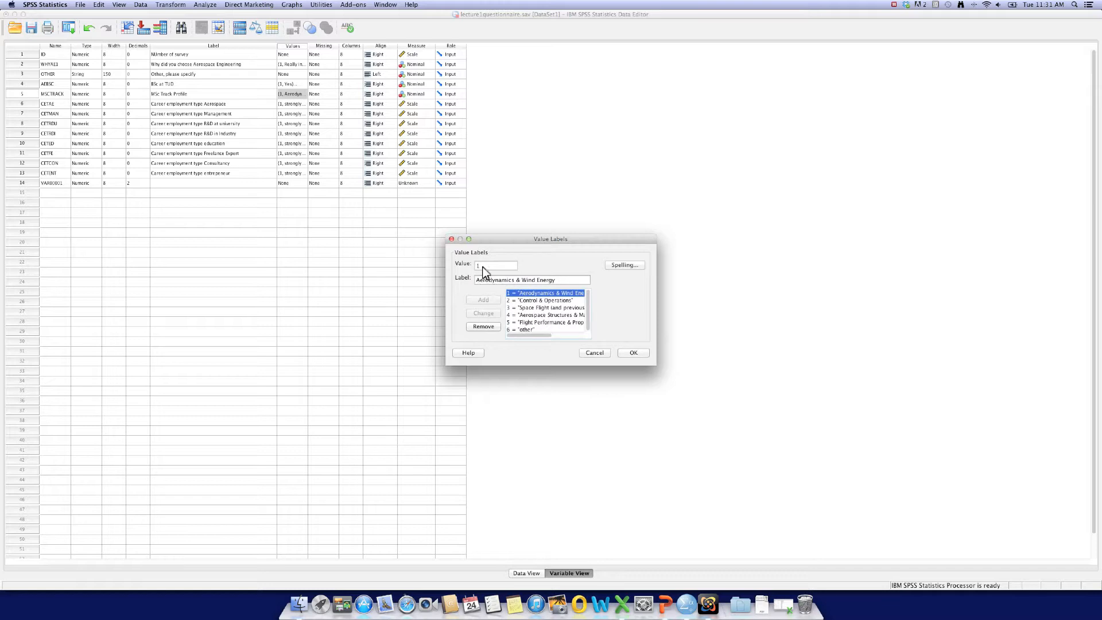
left_click(553, 301)
left_click(549, 312)
left_click(534, 309)
left_click(535, 316)
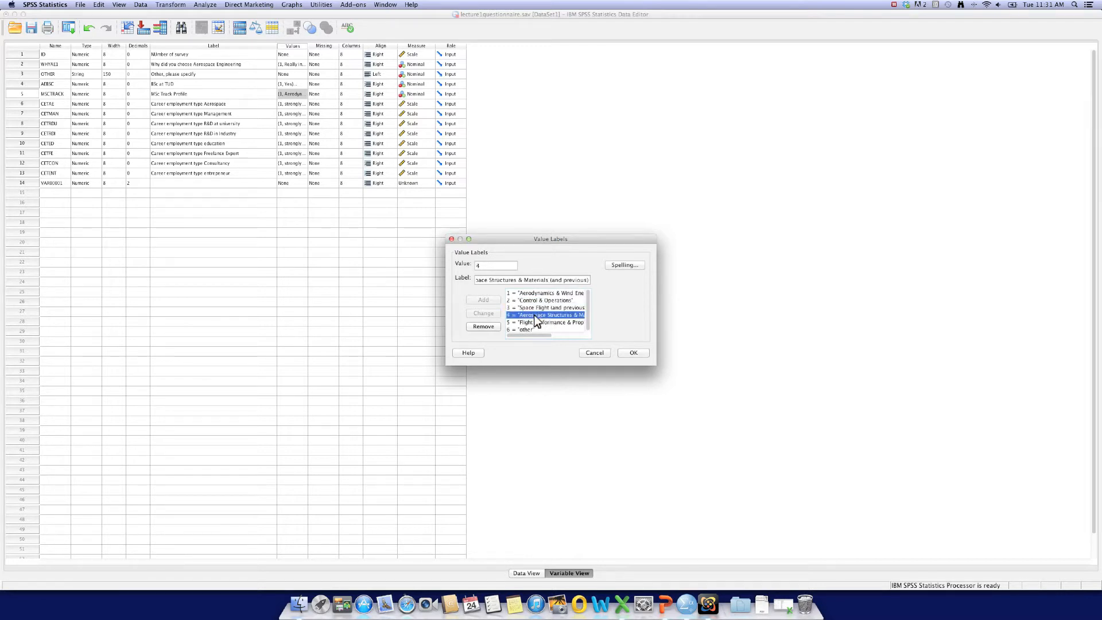
left_click(534, 322)
left_click(632, 353)
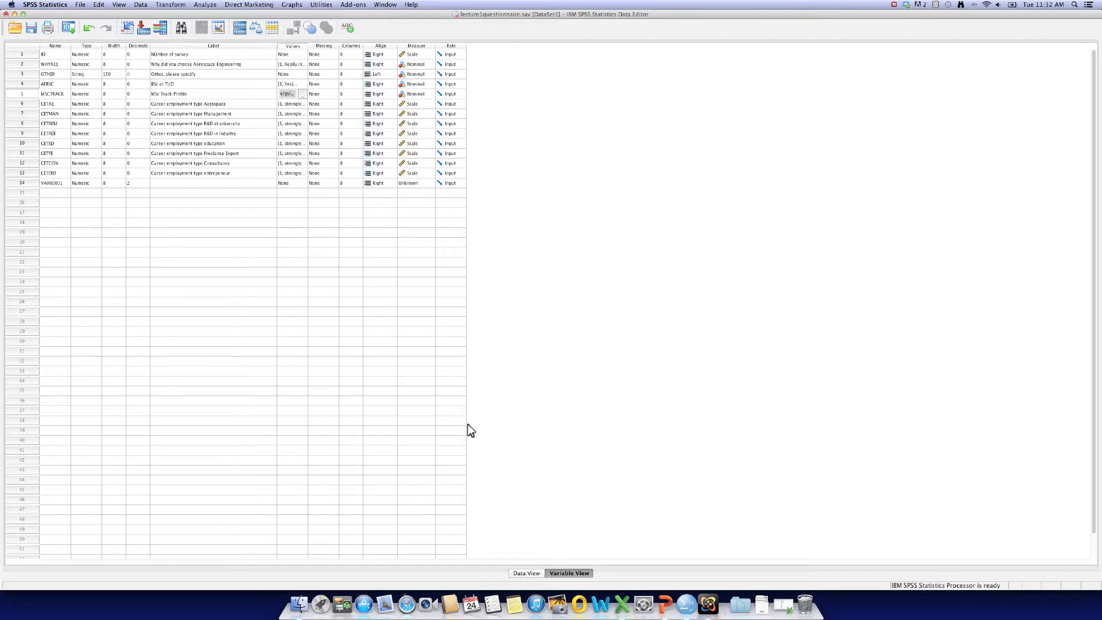
- Show the questionnaire data, compare it with the variable names and codes in the Excel codebook, and return to SPSS
left_click(527, 573)
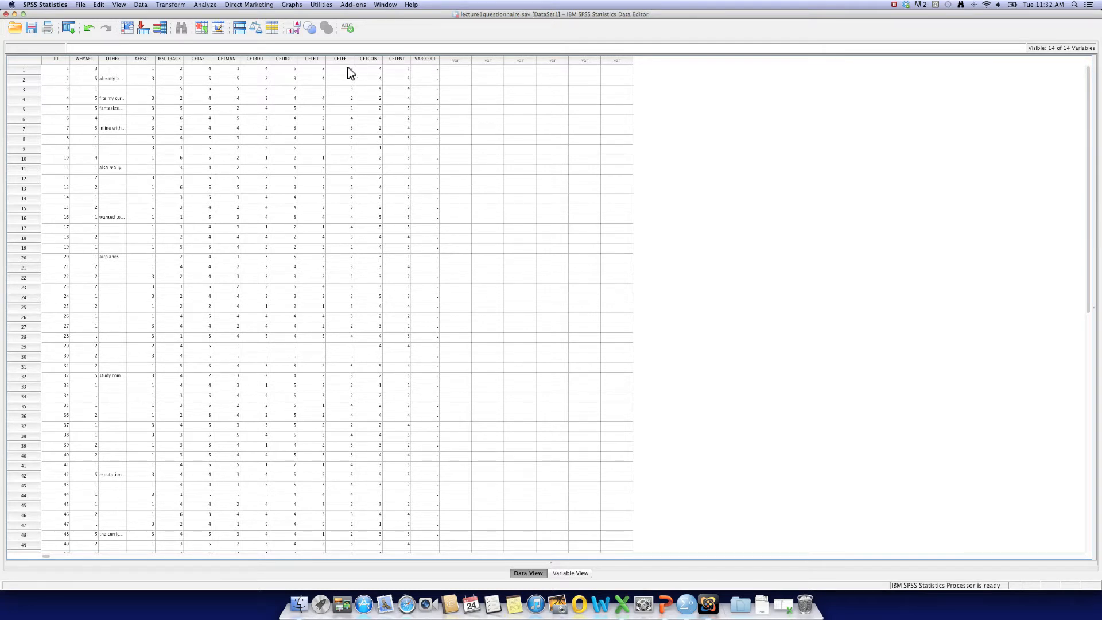
left_click(621, 606)
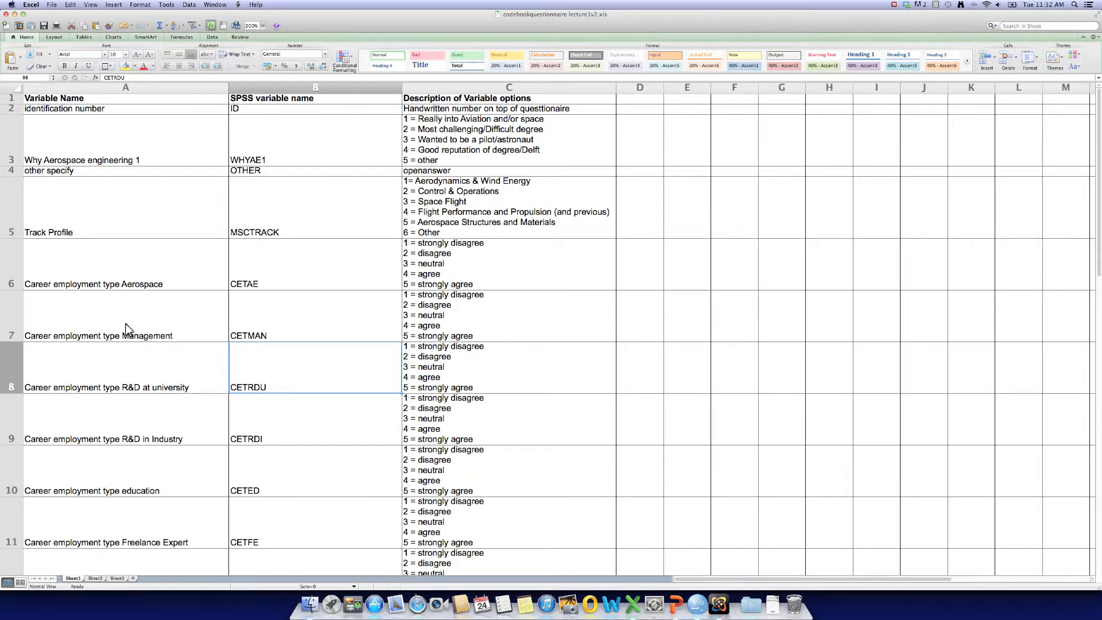
scroll(127, 329, "down", 6)
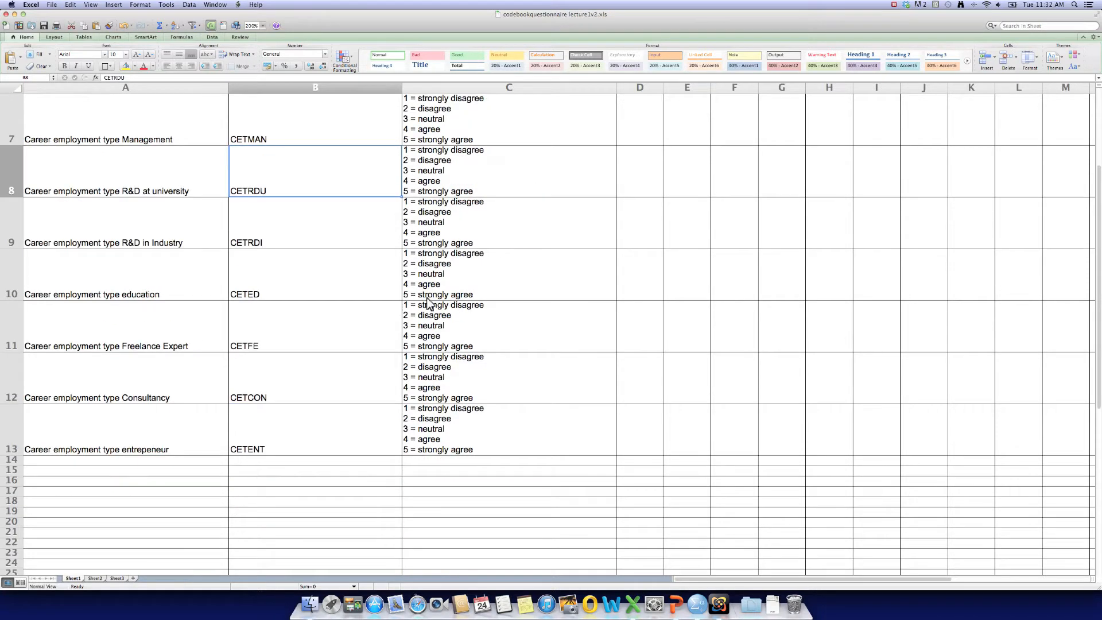
scroll(417, 224, "up", 5)
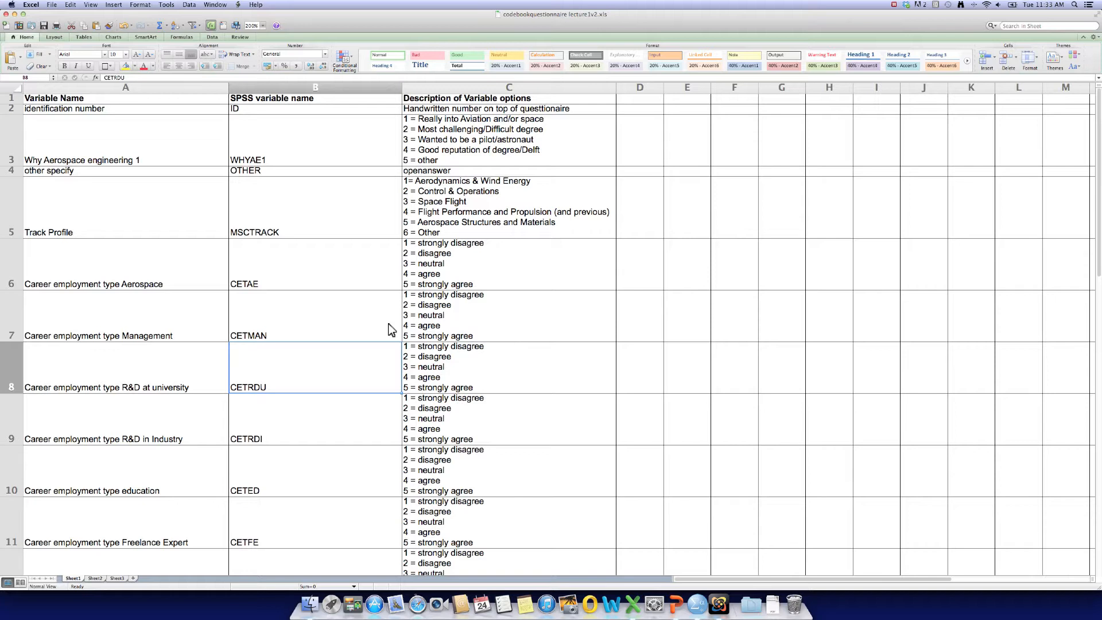
left_click(695, 607)
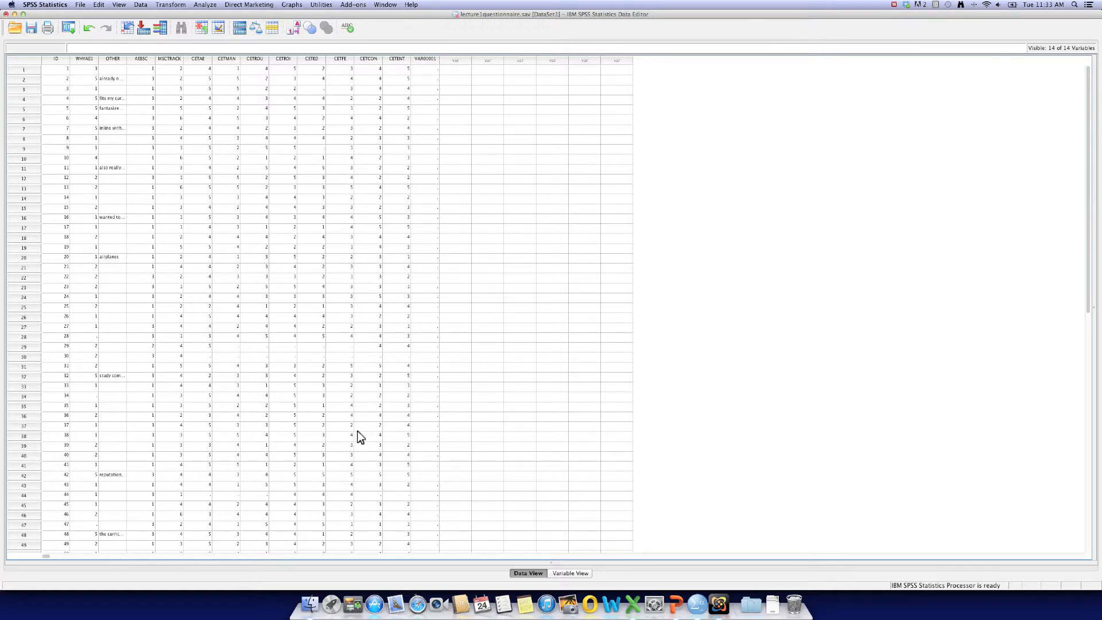
- Set up an Explore analysis with "Why did you choose Aerospace Engineering" as the dependent variable and cases labelled by Number of survey
left_click(204, 6)
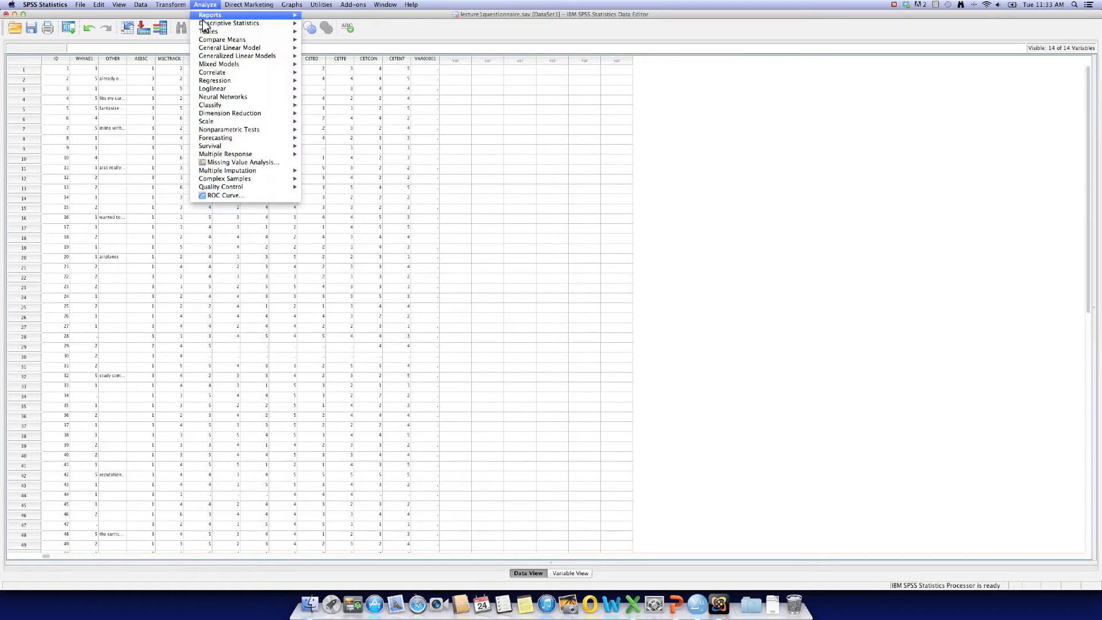
mouse_move(202, 24)
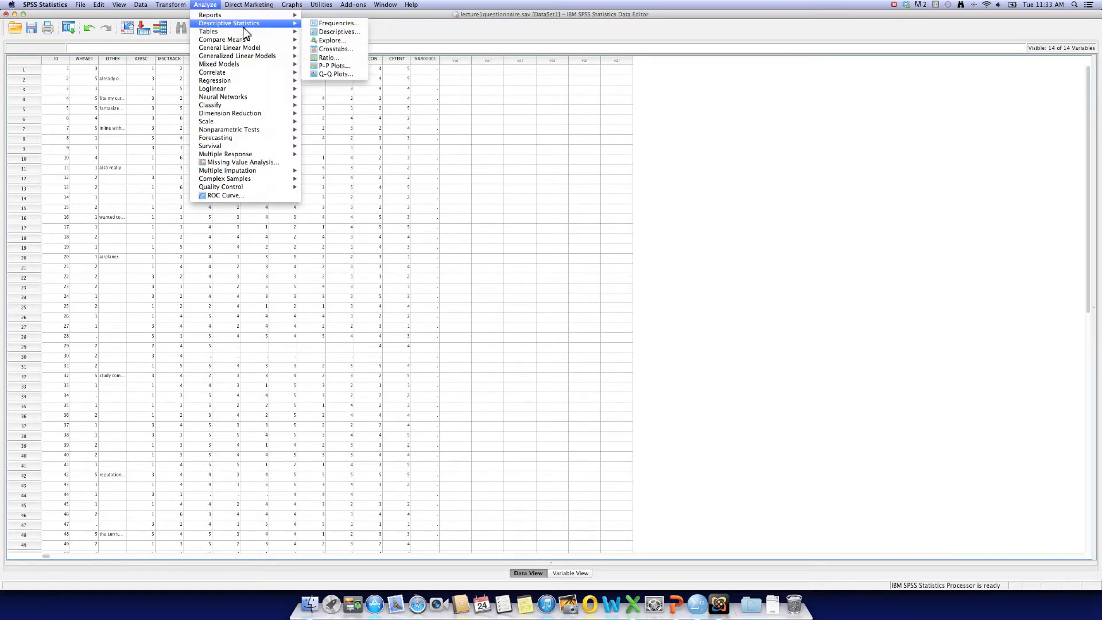
left_click(331, 40)
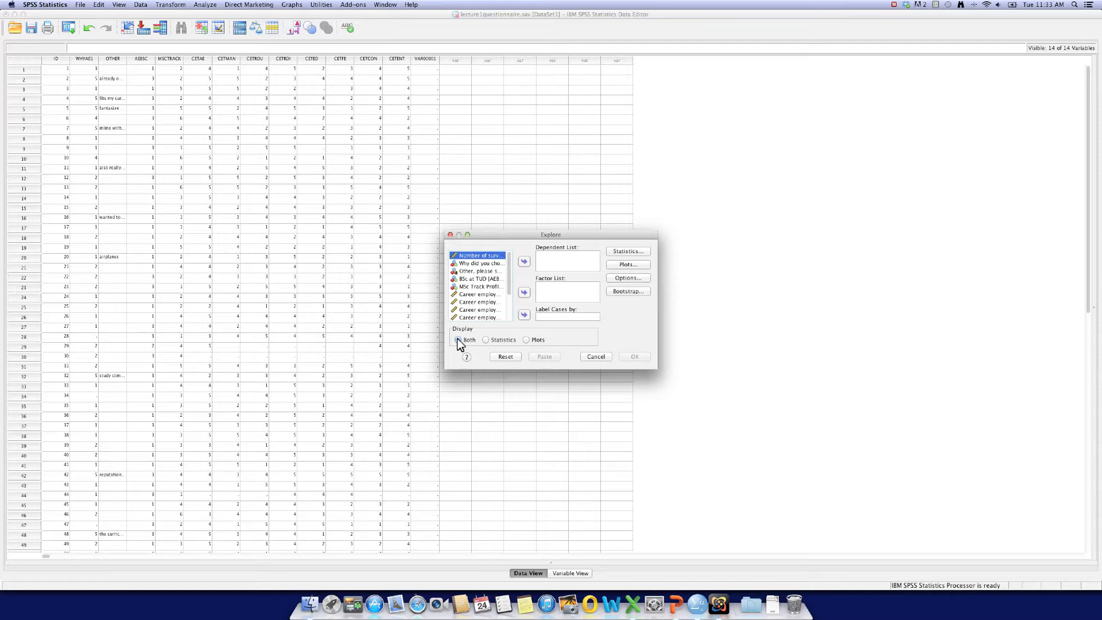
left_click(482, 263)
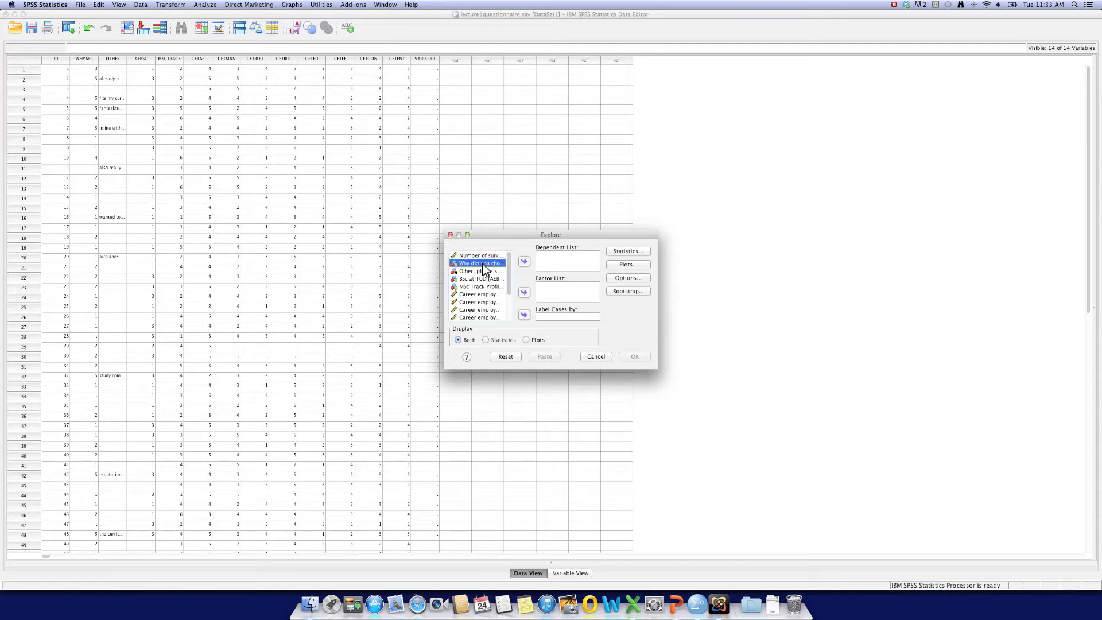
left_click(523, 263)
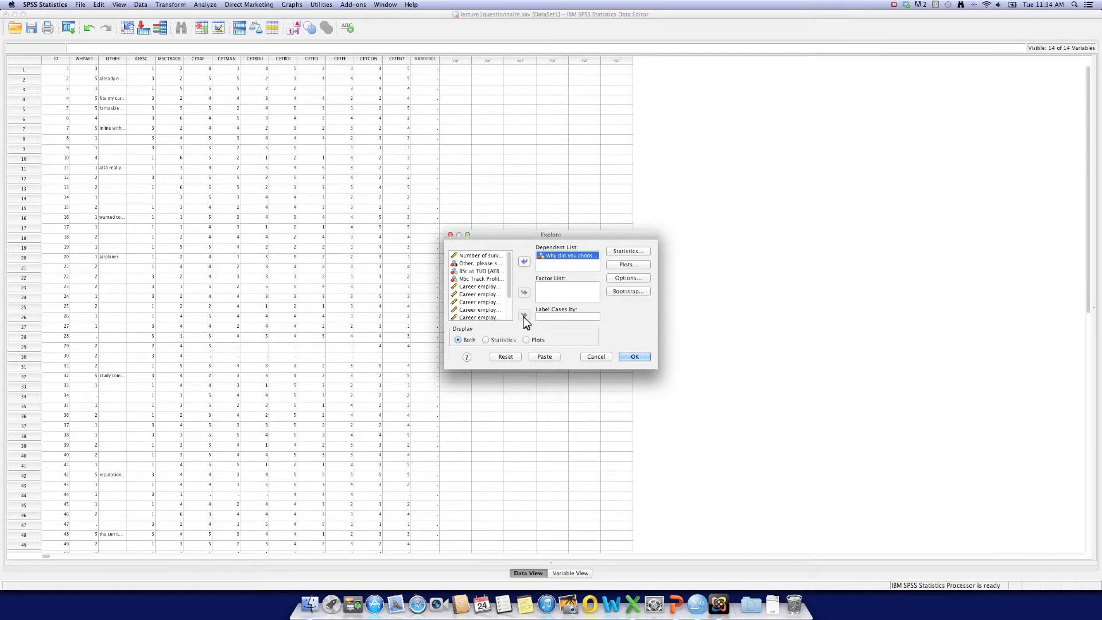
left_click(487, 256)
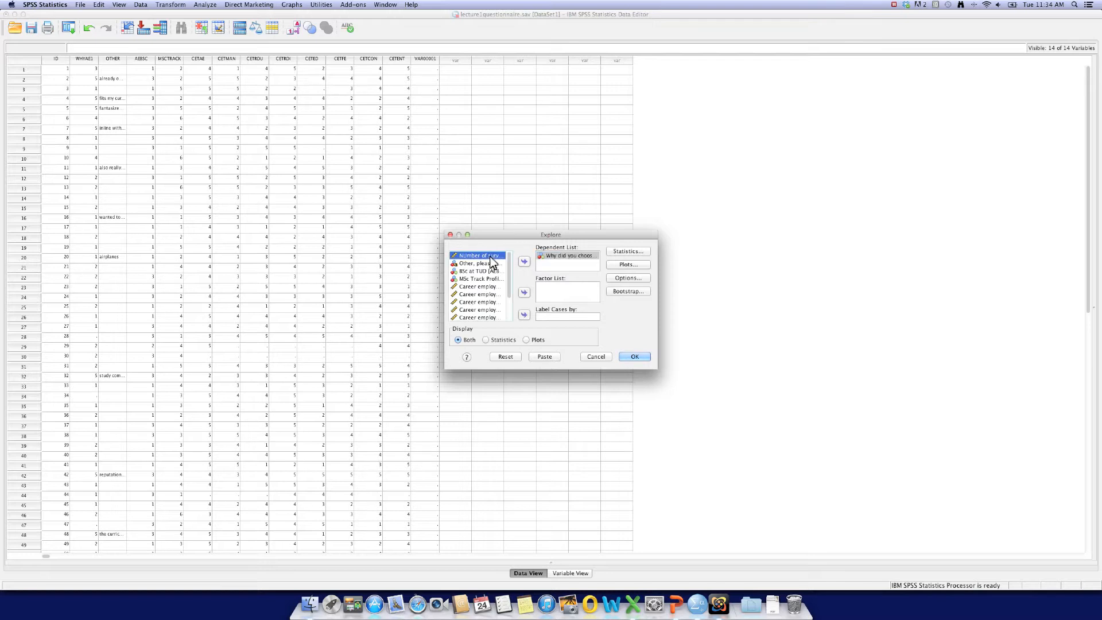
left_click(524, 315)
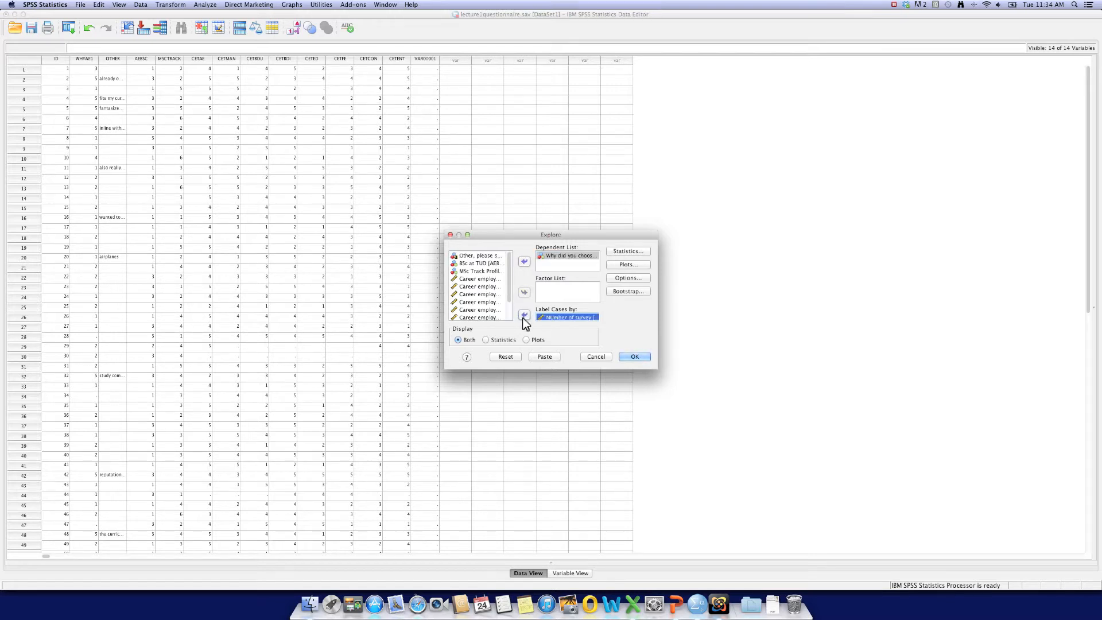
- Set the Explore statistics to include Outliers and leave out Descriptives
left_click(631, 253)
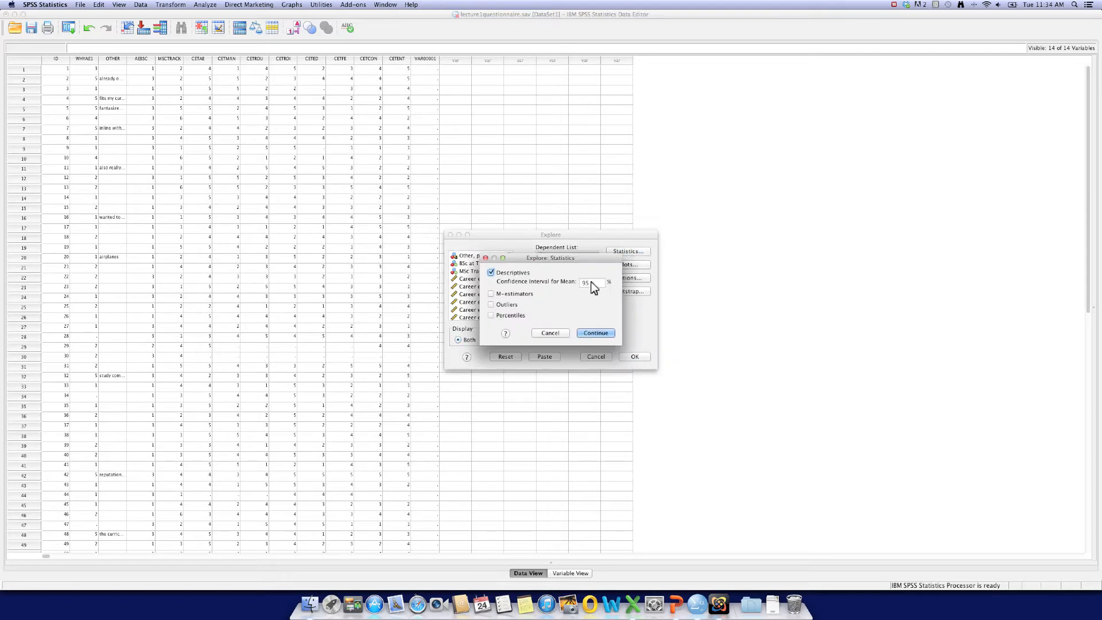
left_click(491, 305)
left_click(491, 273)
left_click(596, 334)
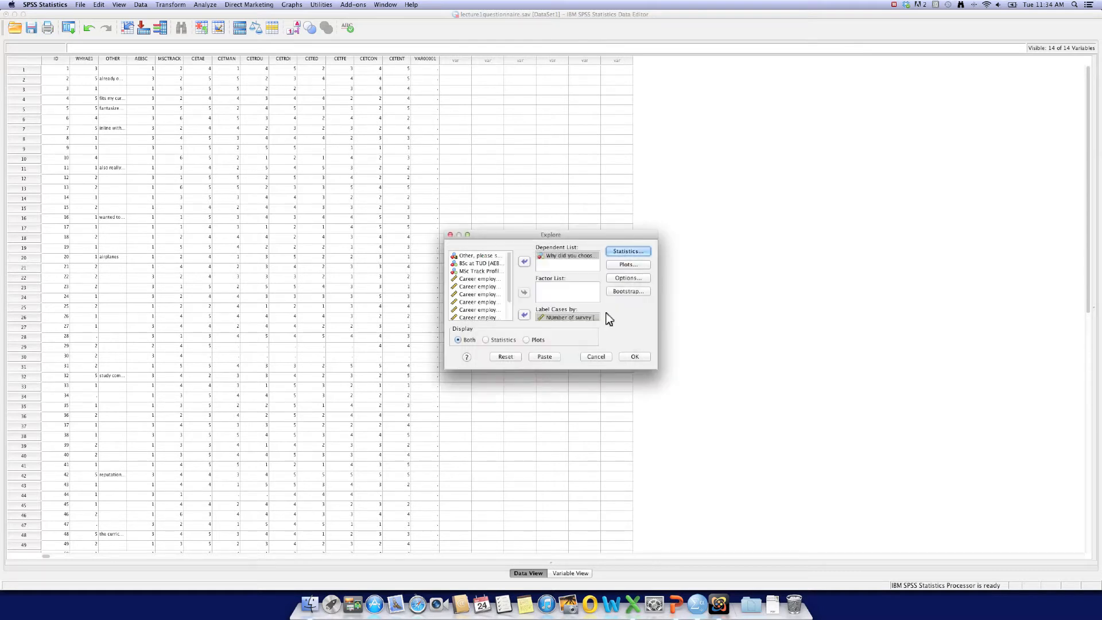
- Set the Explore plots to include a Histogram instead of the Stem-and-leaf plot
left_click(626, 267)
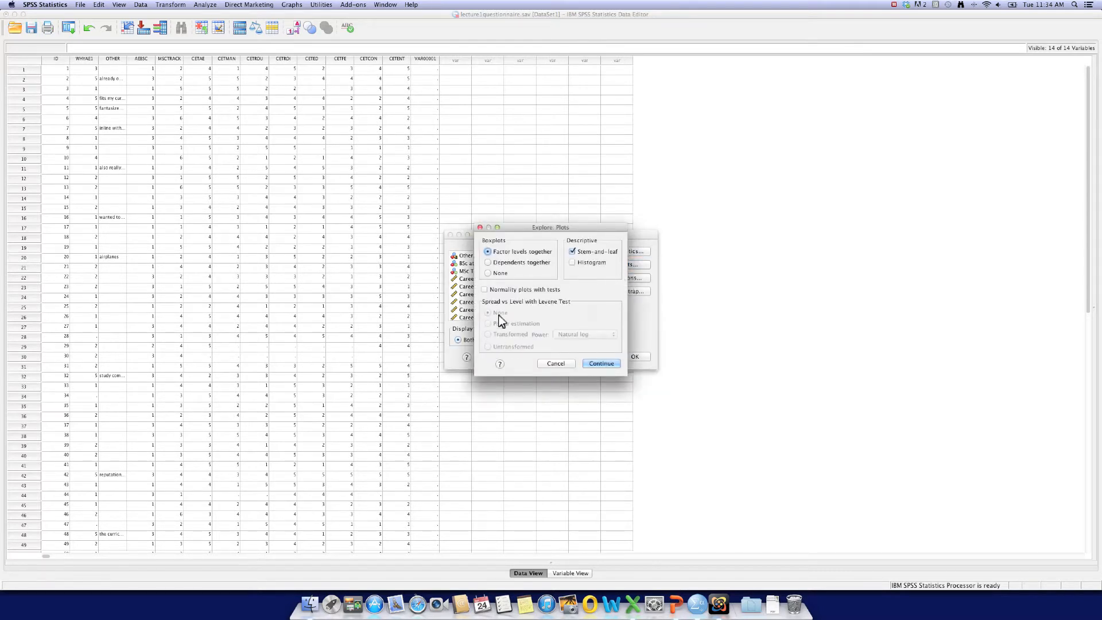
left_click(573, 261)
left_click(572, 252)
left_click(601, 364)
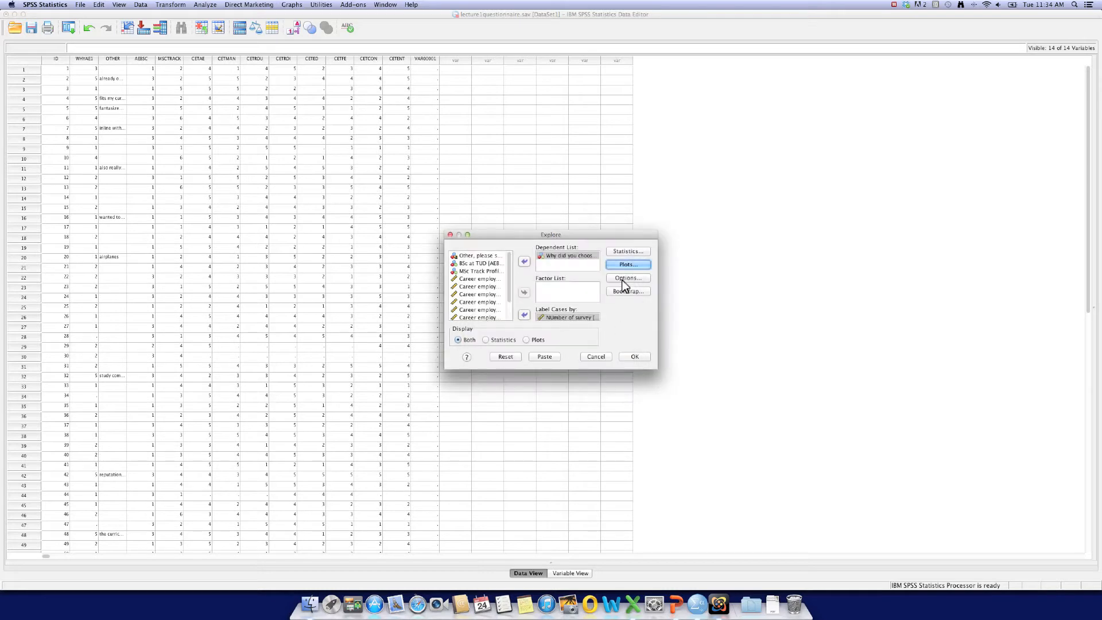
- Set the missing values handling of the Explore analysis to exclude cases pairwise
left_click(627, 278)
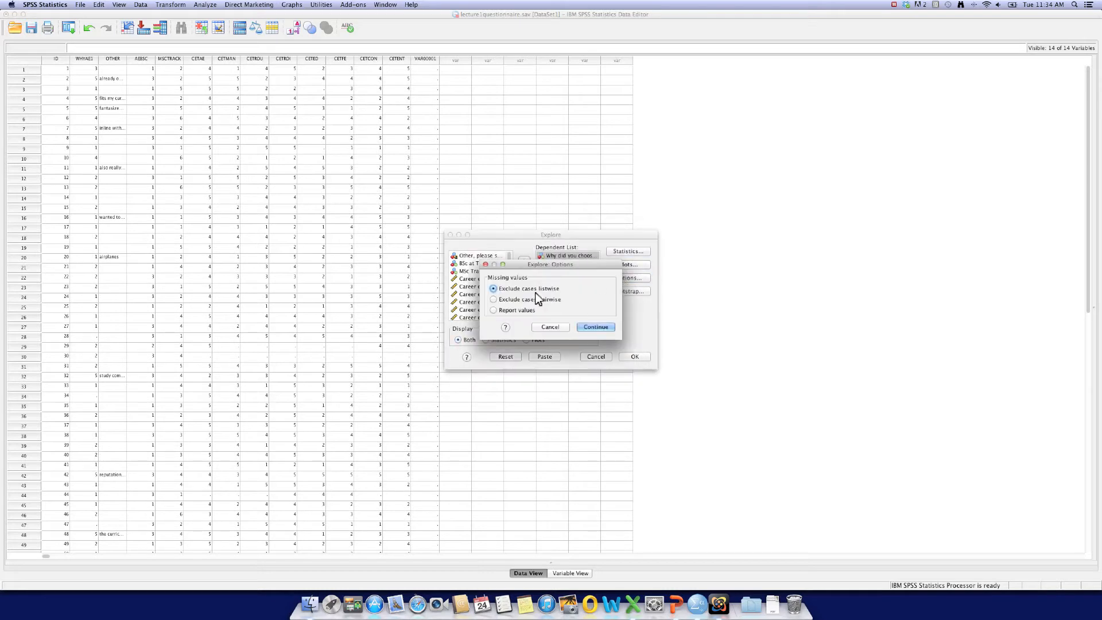
left_click(496, 300)
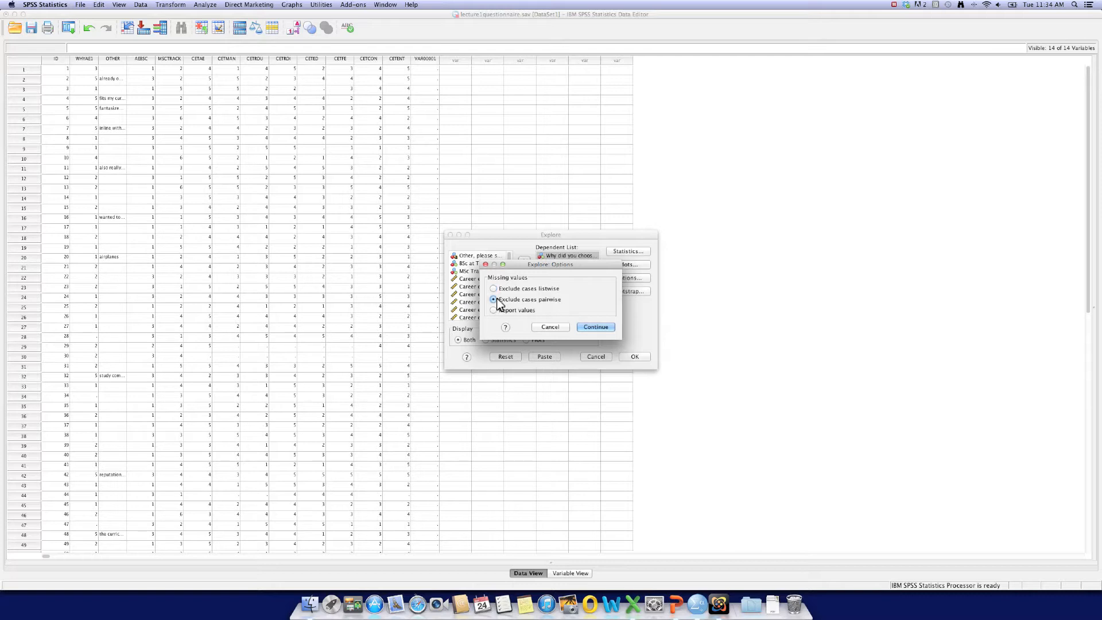
left_click(591, 327)
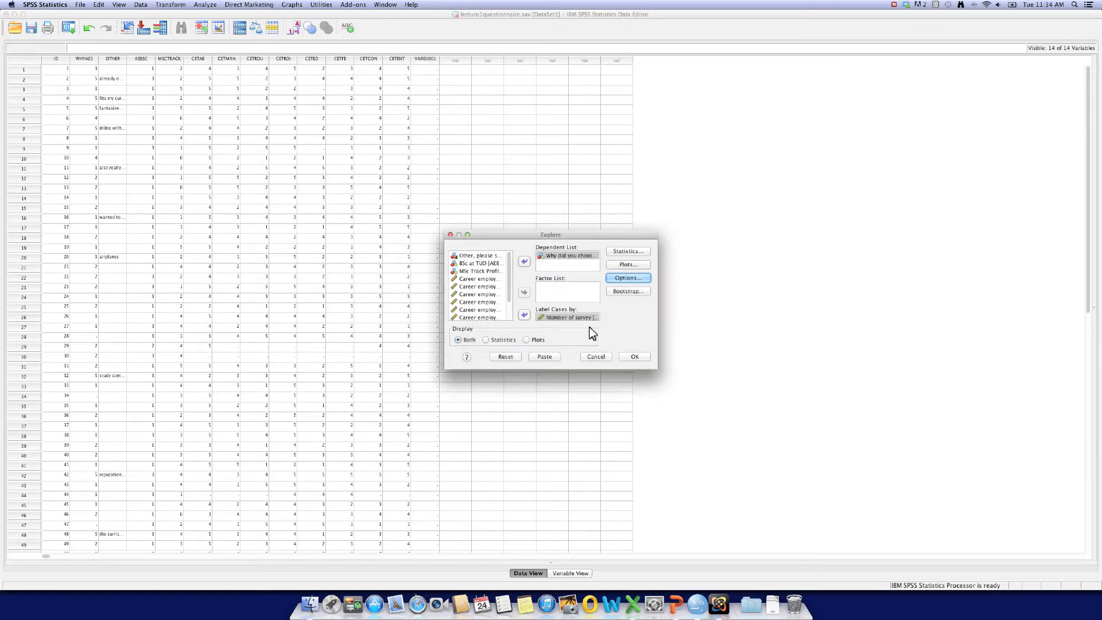
- Run the Explore analysis and review its extreme values table and histogram in the output
left_click(634, 357)
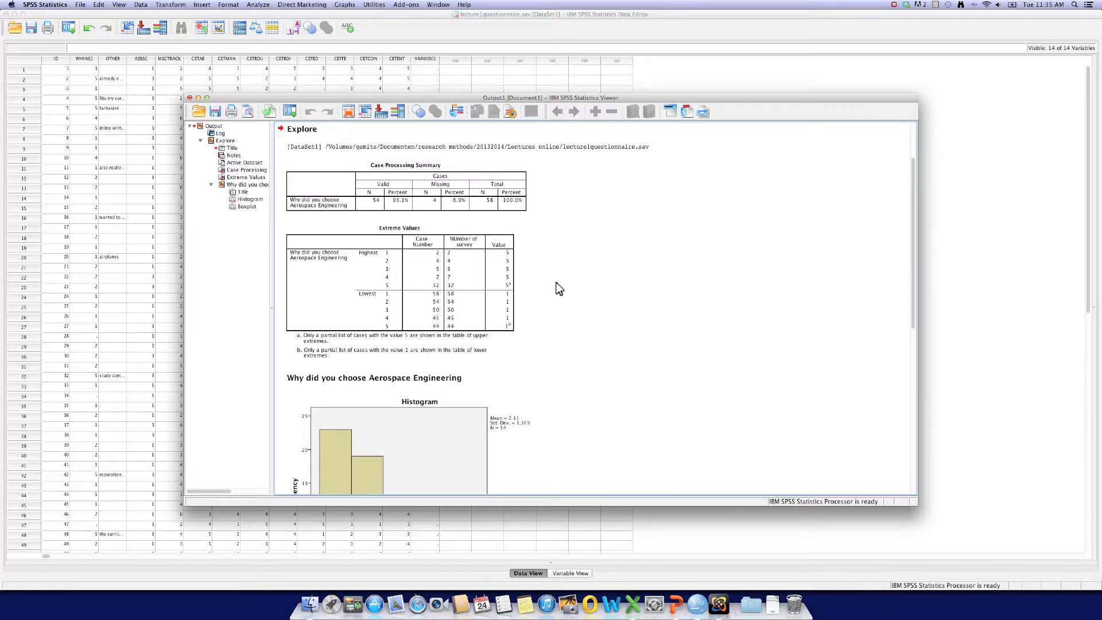
scroll(560, 288, "down", 1)
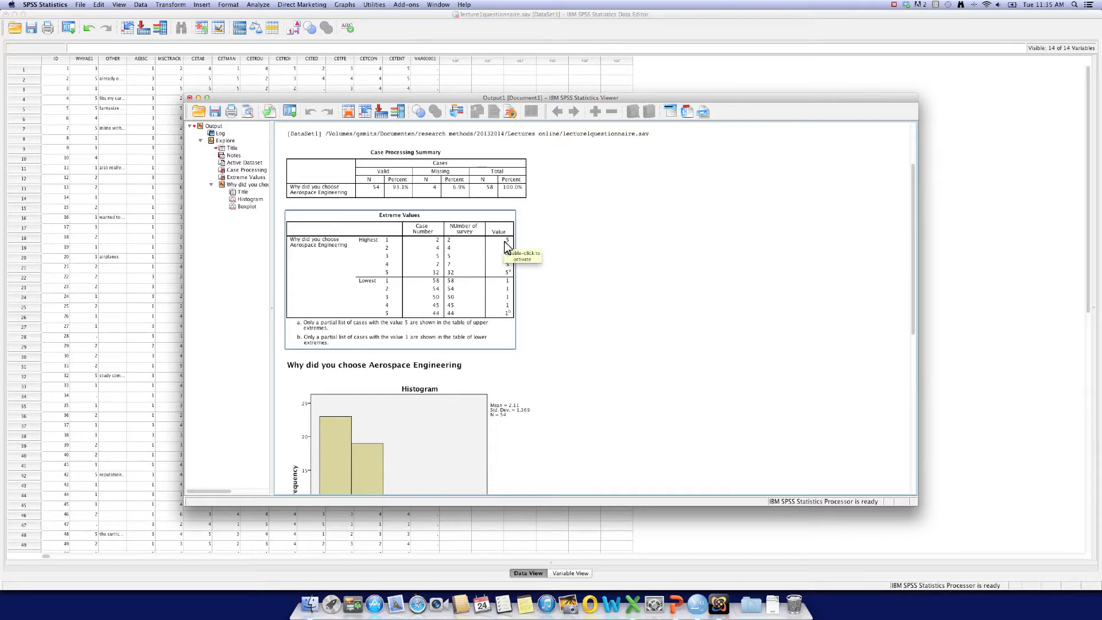
scroll(564, 372, "down", 4)
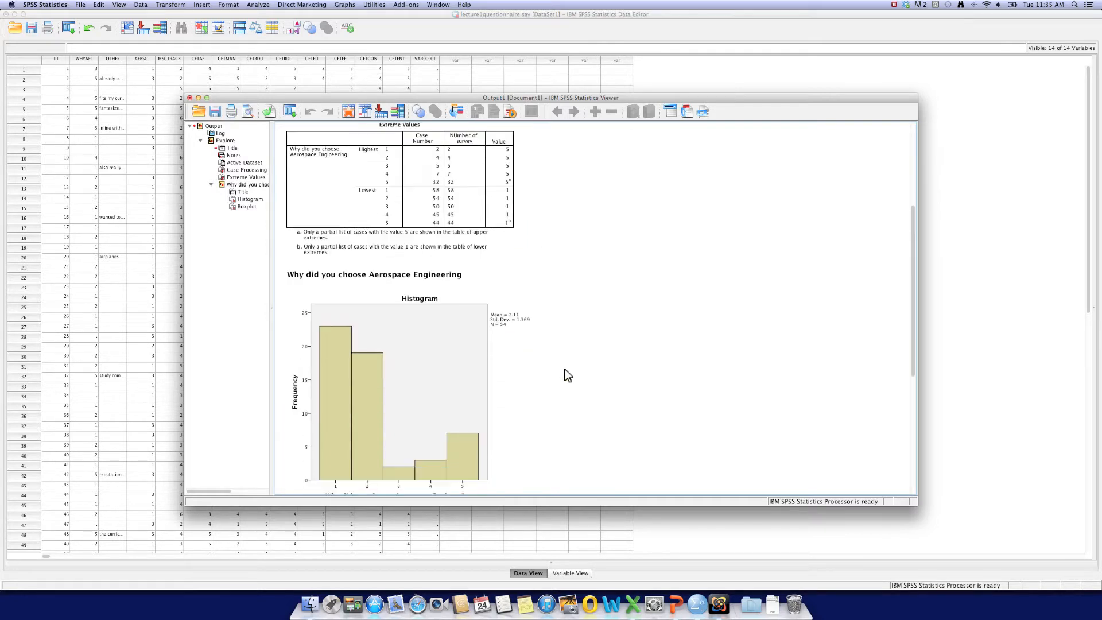
- Examine the histogram and the boxplot of the reason for choosing Aerospace Engineering in the Explore output
scroll(567, 374, "down", 2)
left_click(467, 327)
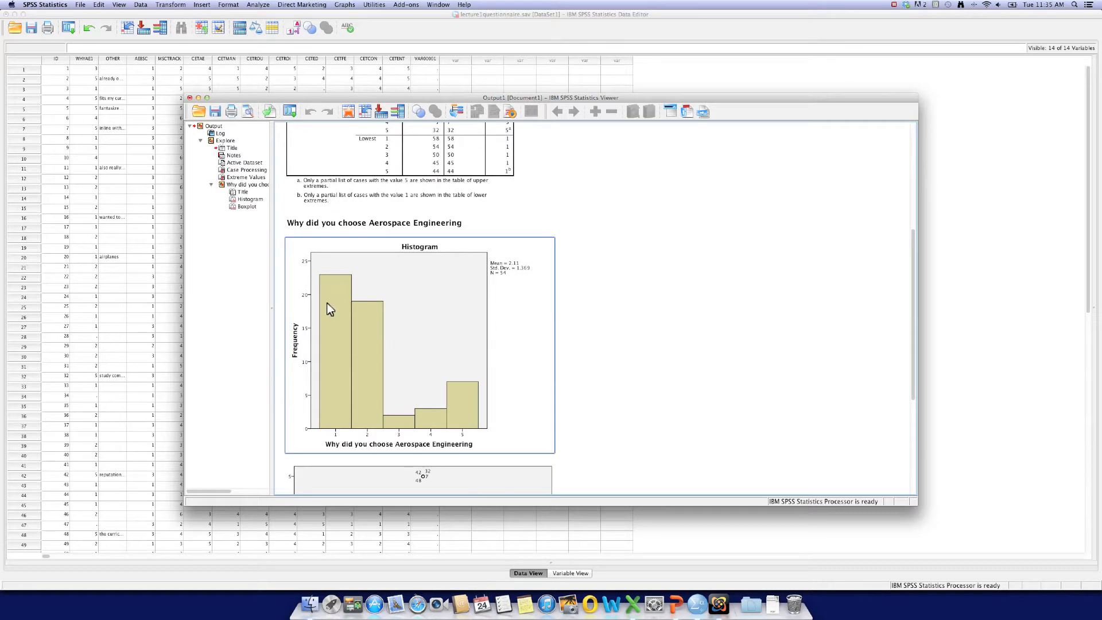
left_click(681, 388)
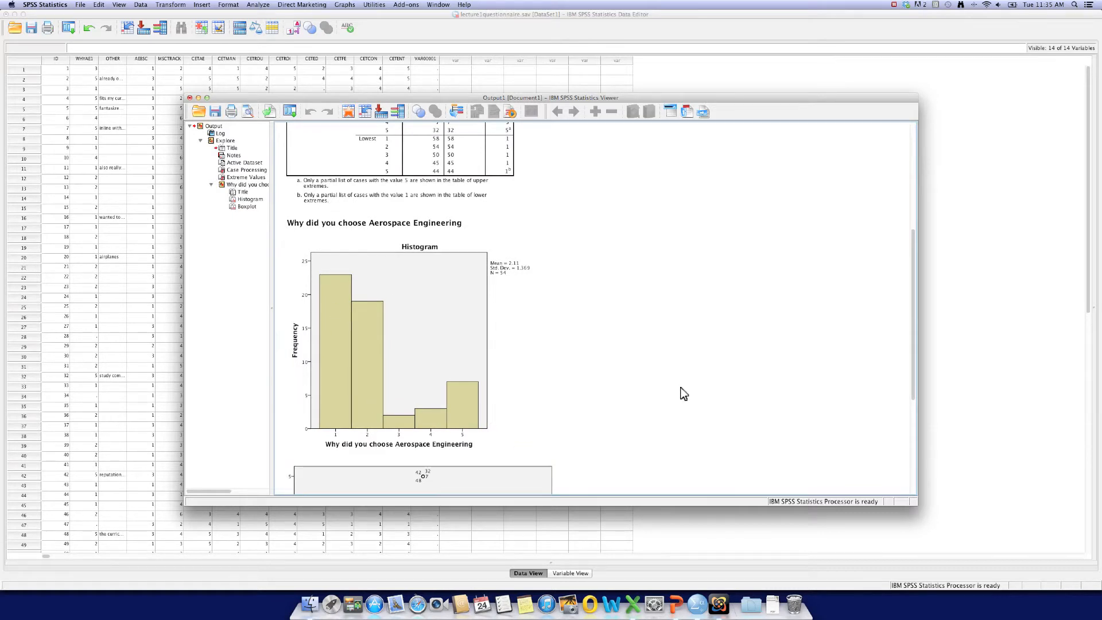
scroll(684, 393, "down", 3)
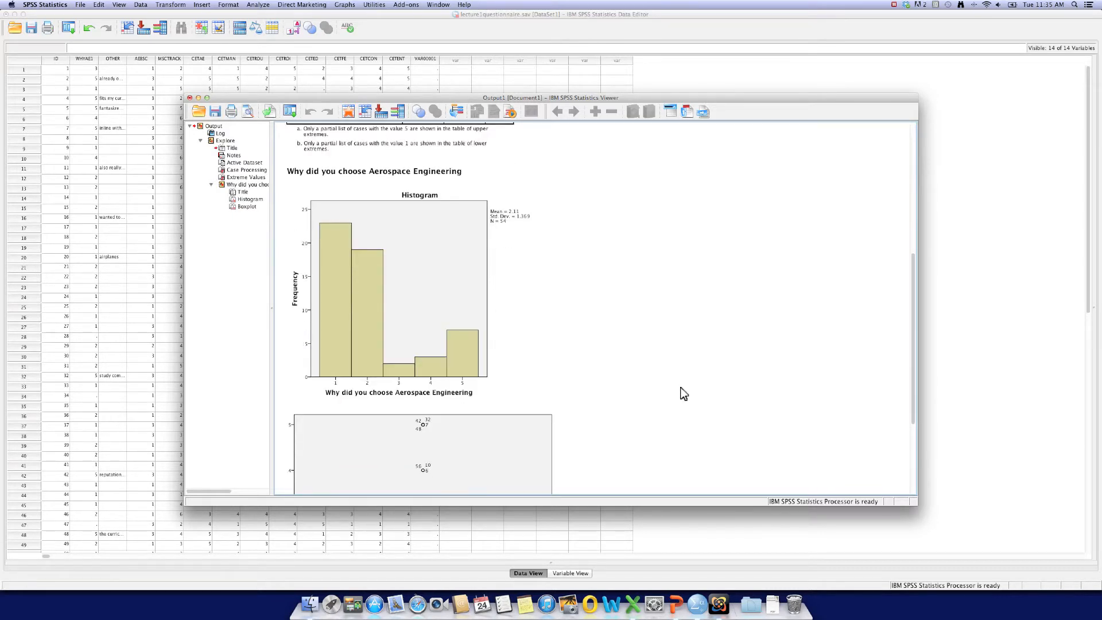
scroll(683, 394, "down", 8)
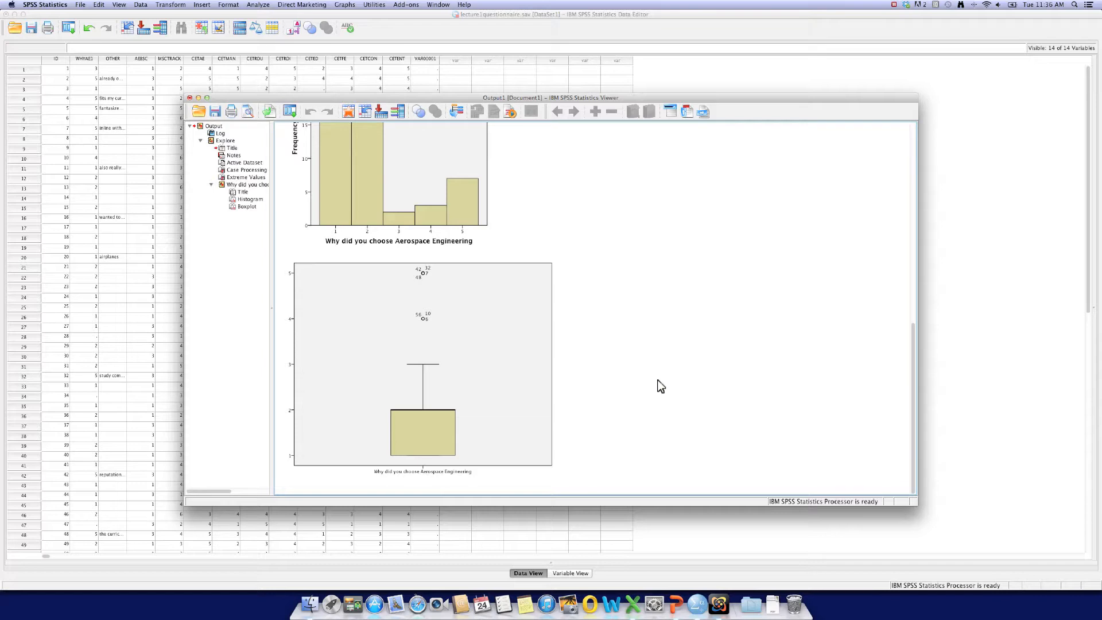
- Start a Frequencies analysis with BSc at TUD and MSc Track Profile as the variables
left_click(261, 7)
mouse_move(265, 24)
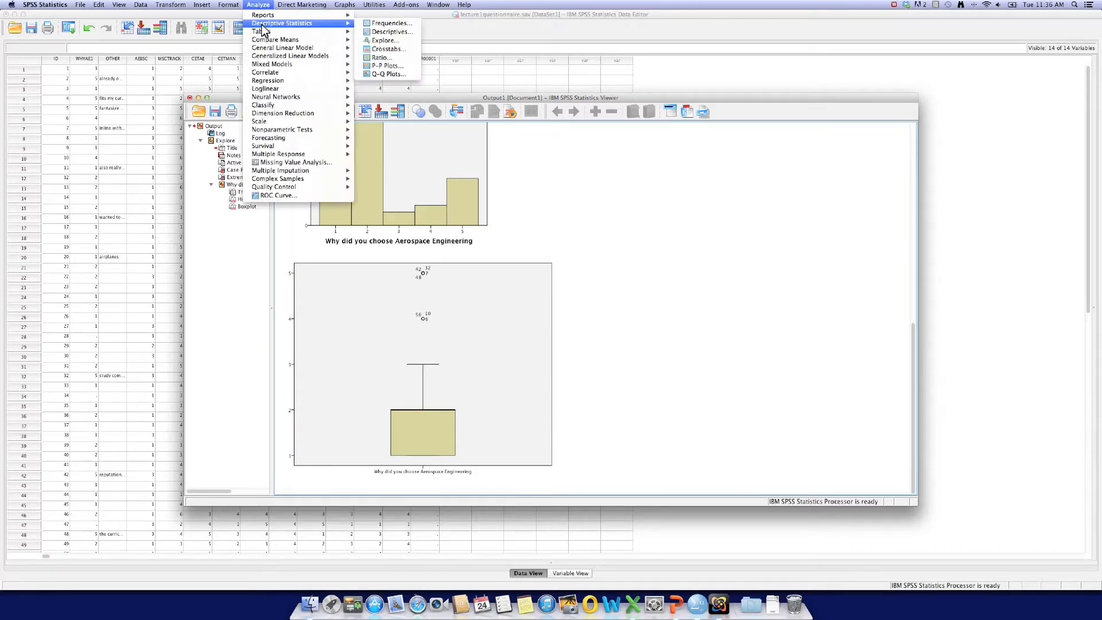
left_click(370, 24)
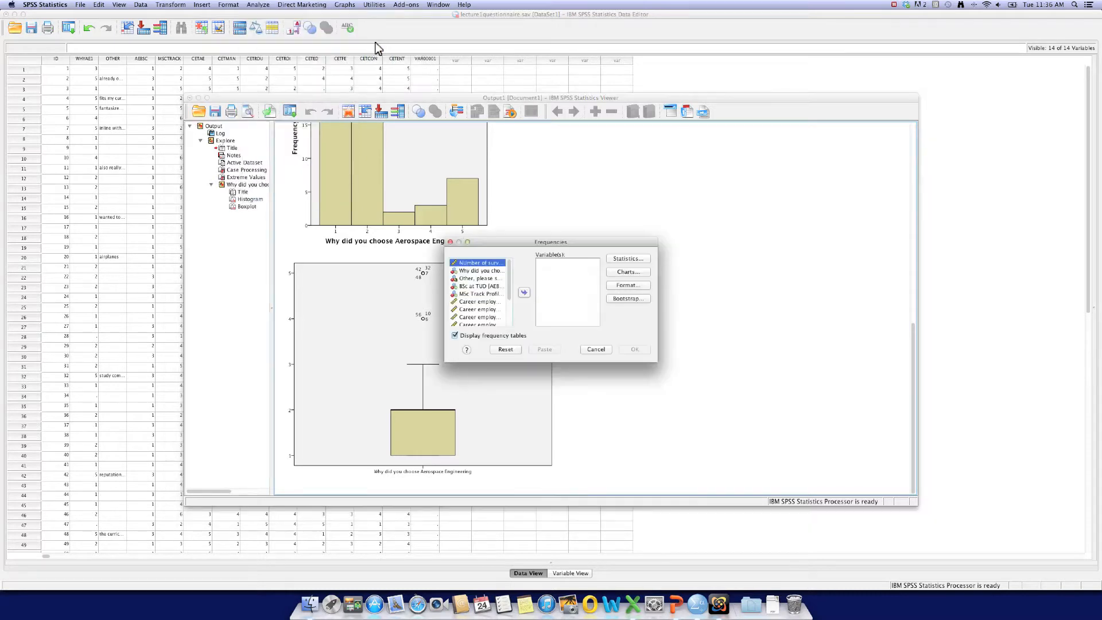
left_click(482, 287)
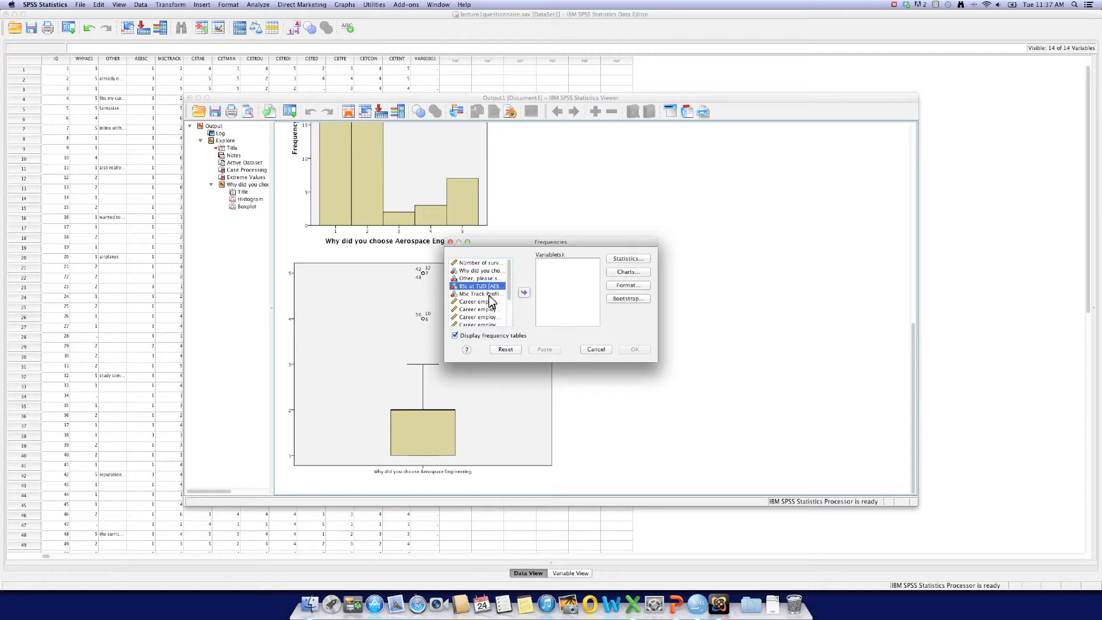
left_click(489, 294, "shift")
left_click(523, 294)
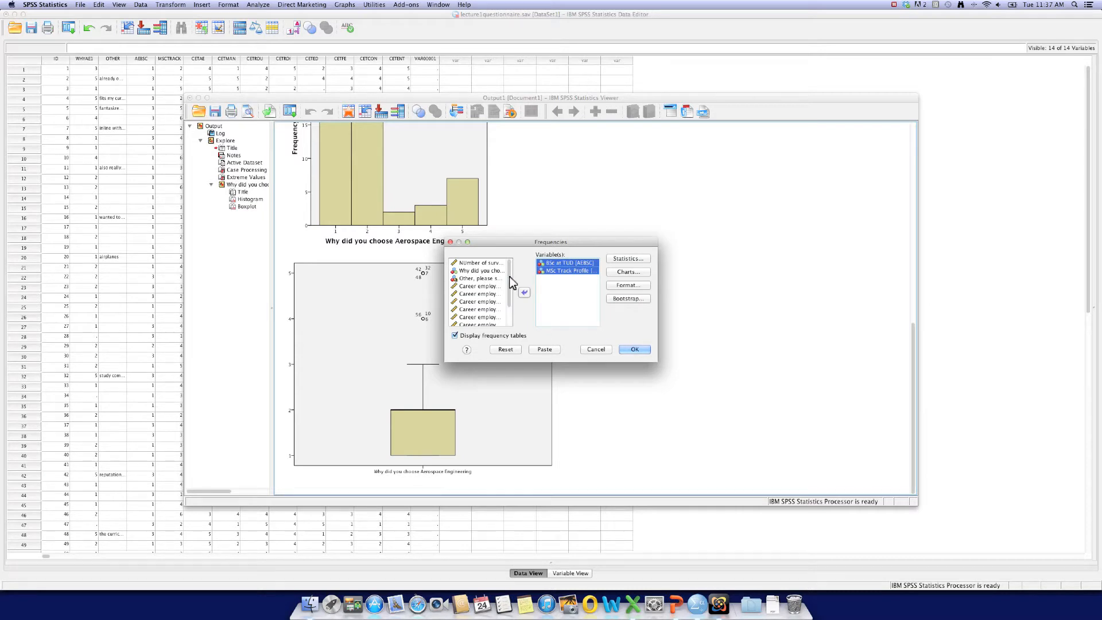
- Add the Minimum and Maximum statistics to the Frequencies analysis and run it
left_click(634, 259)
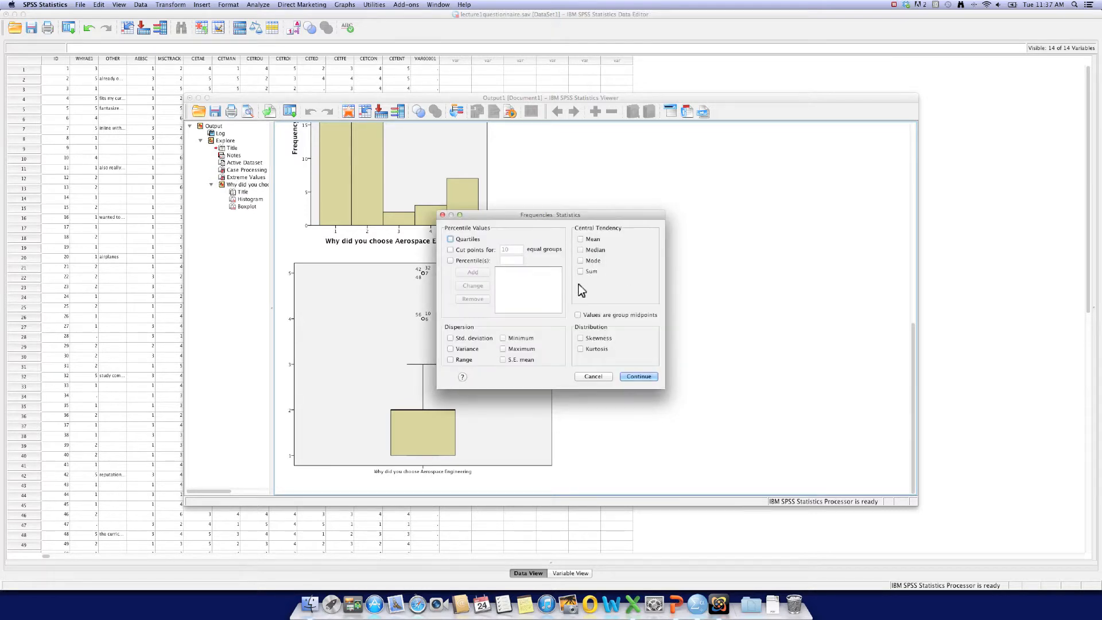
left_click(505, 339)
left_click(505, 350)
left_click(652, 381)
left_click(635, 377)
left_click(635, 351)
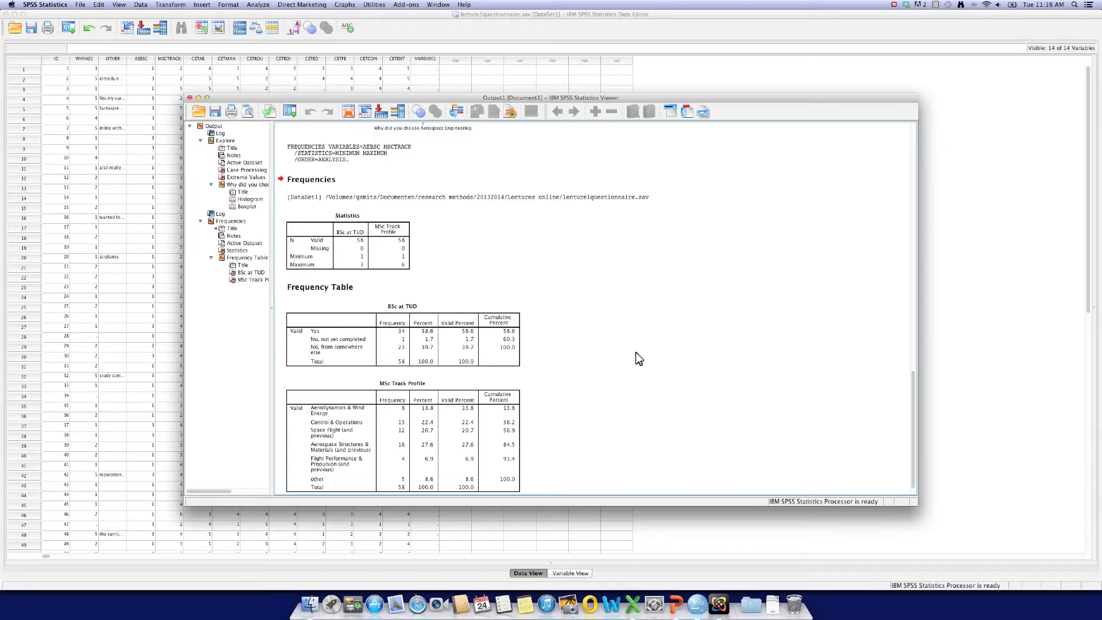
- Examine the Statistics table and the BSc at TUD frequency table for missing values and out-of-range codes
left_click(377, 234)
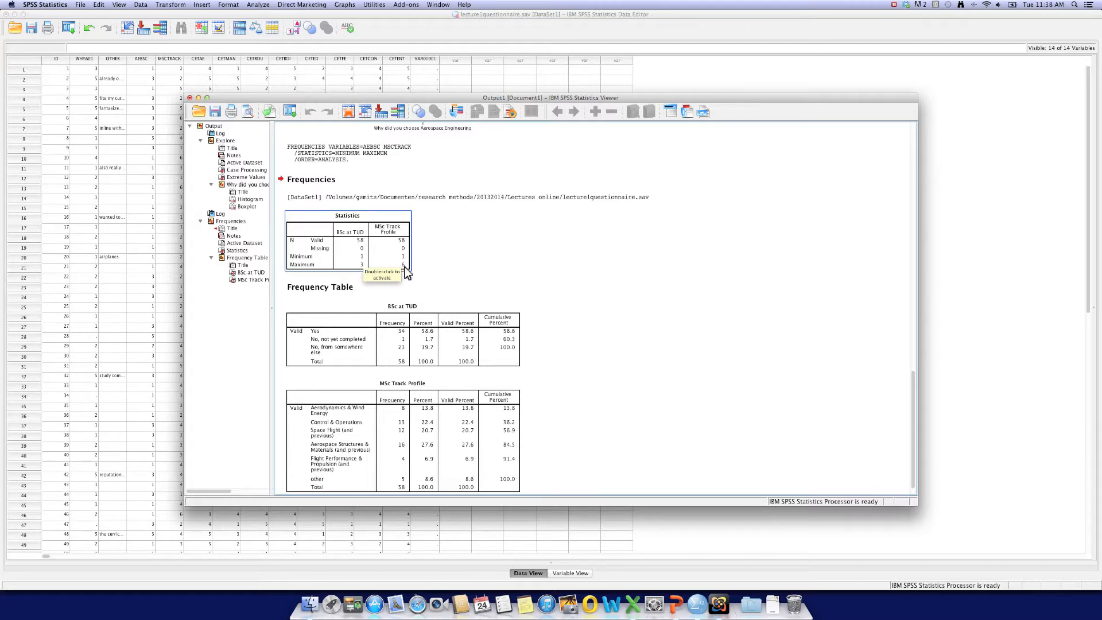
left_click(514, 288)
scroll(581, 343, "down", 2)
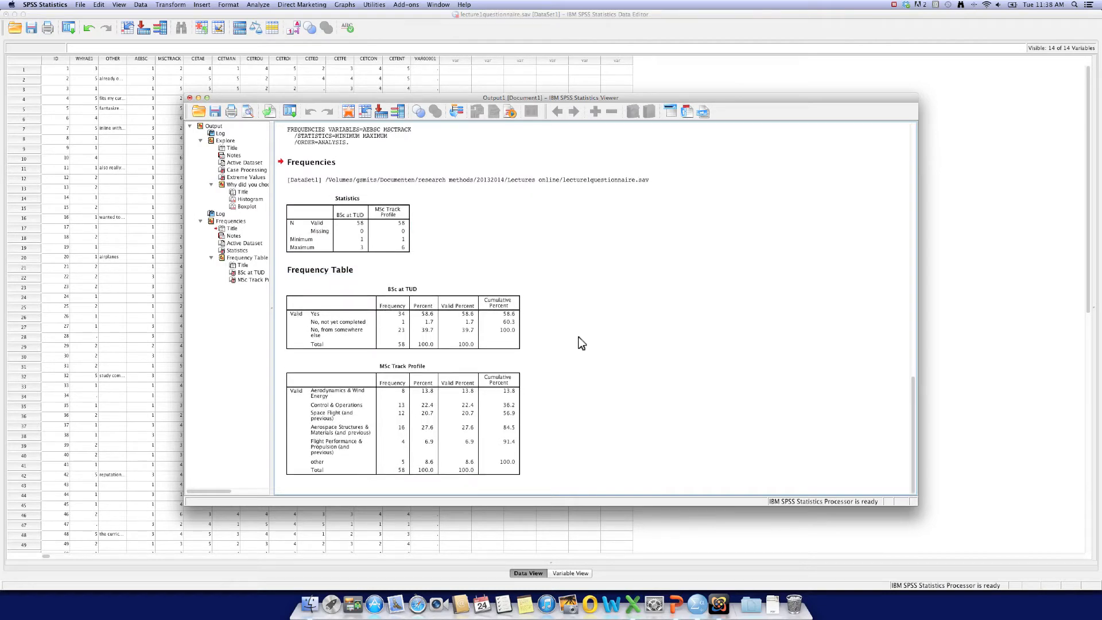
left_click(496, 319)
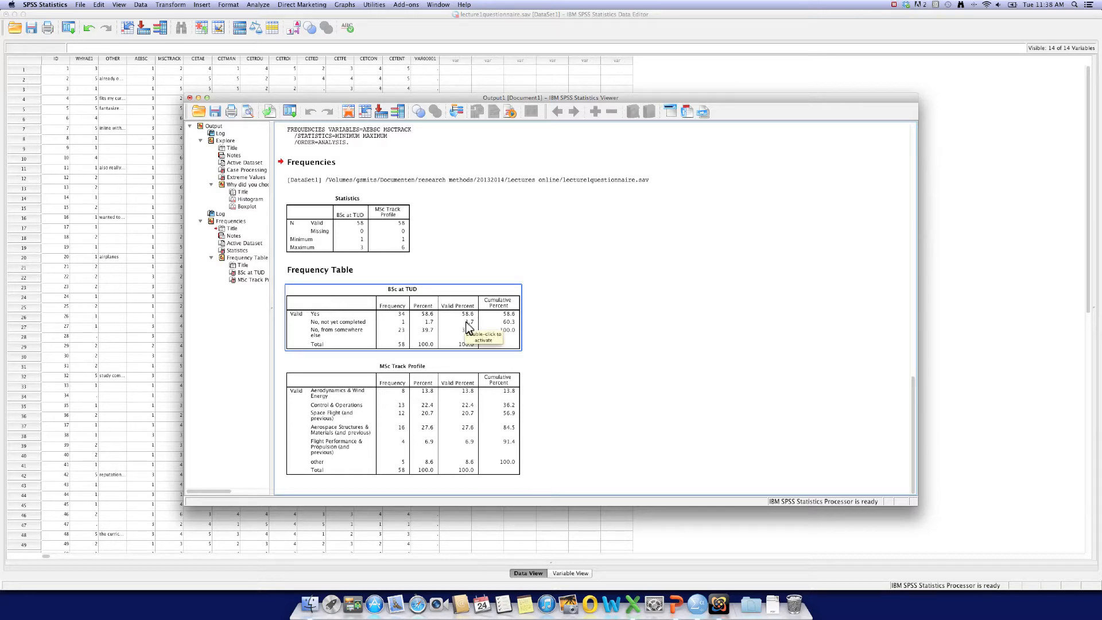
left_click(404, 248)
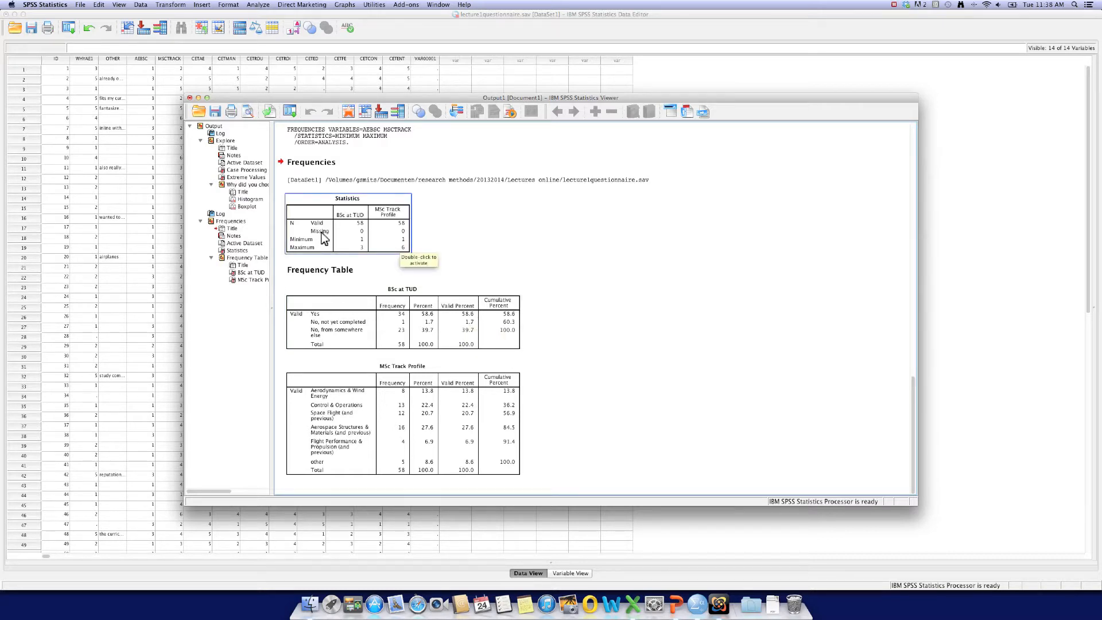
left_click(471, 304)
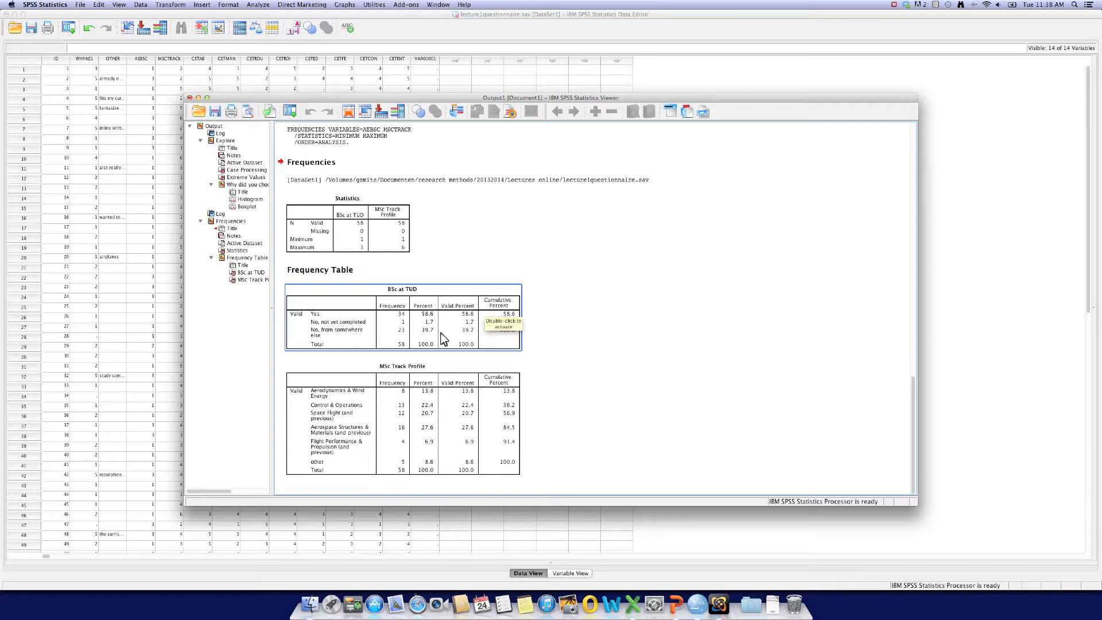
left_click(607, 383)
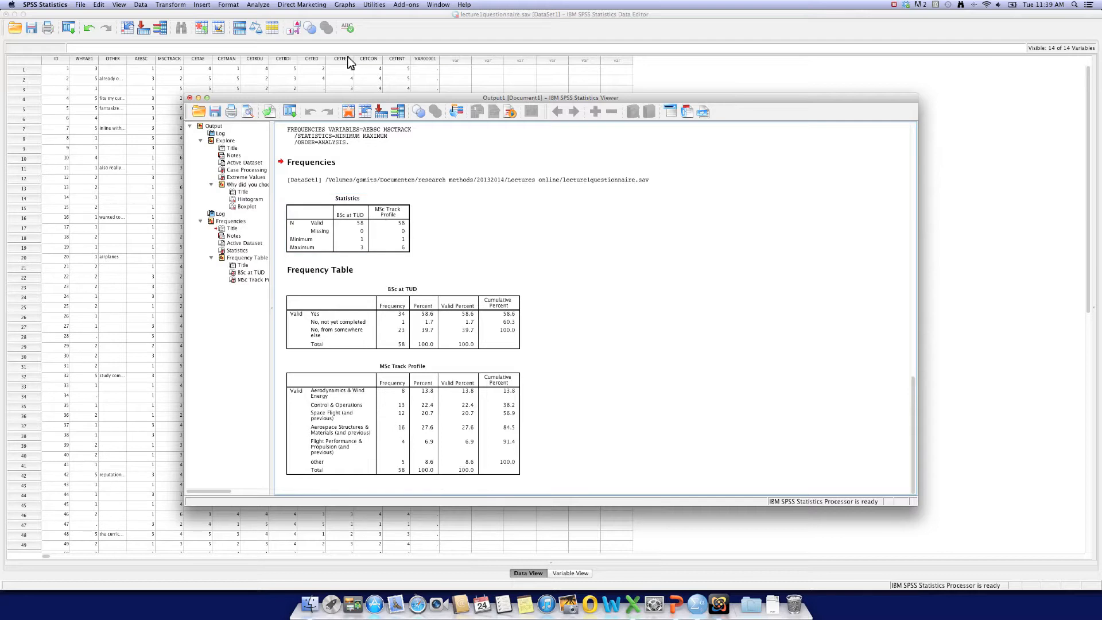
- Start a Descriptives analysis with the first three career employment type variables: Aerospace, Management and R&D at university
left_click(257, 5)
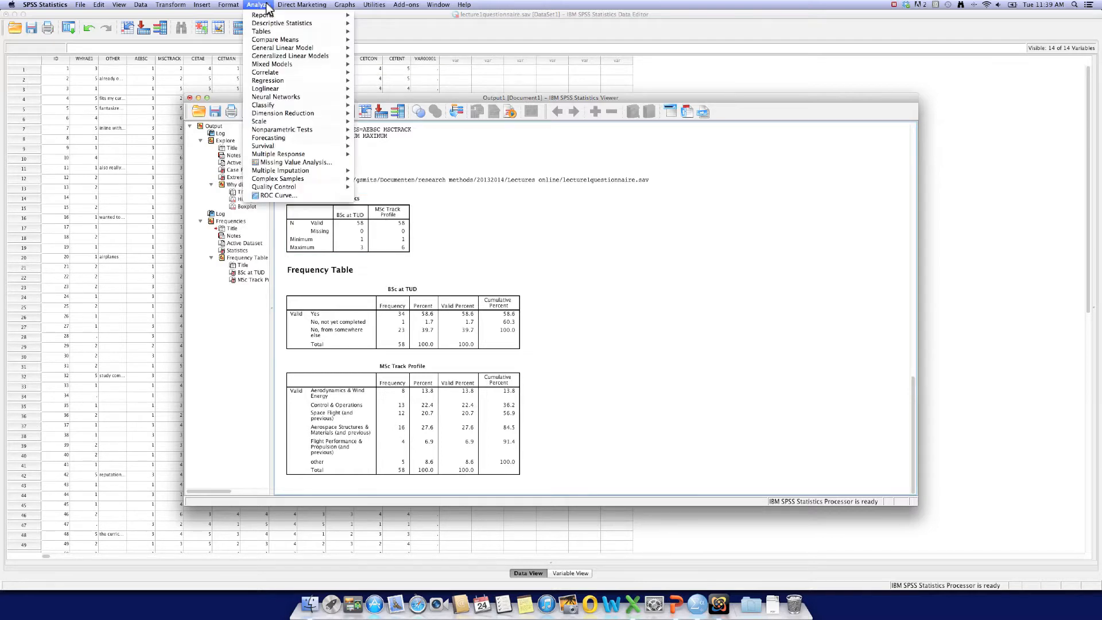
mouse_move(267, 25)
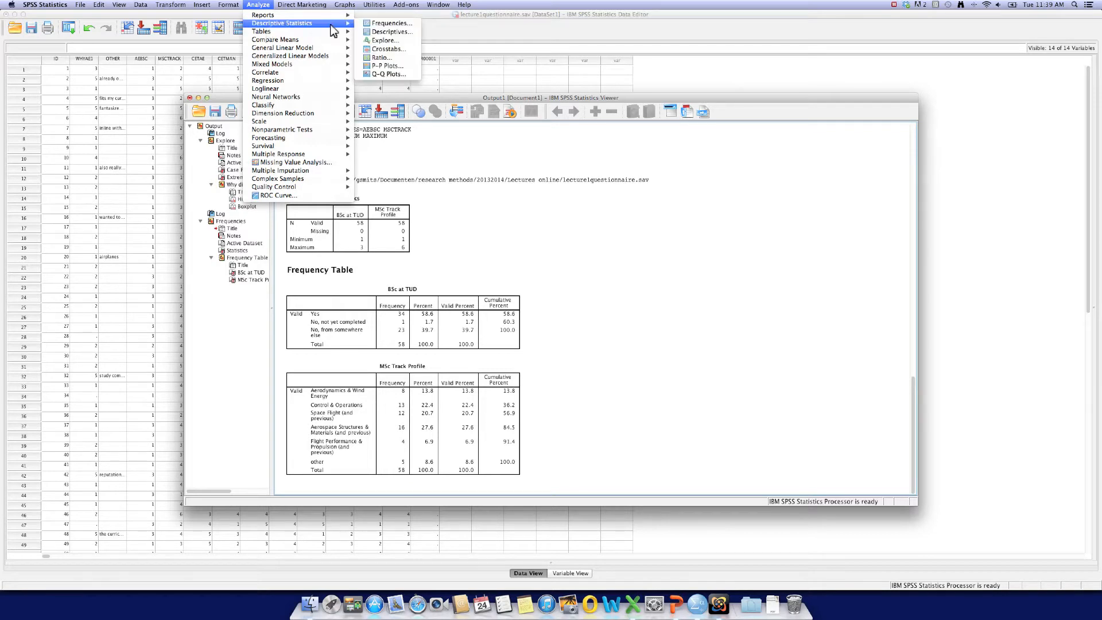
left_click(384, 32)
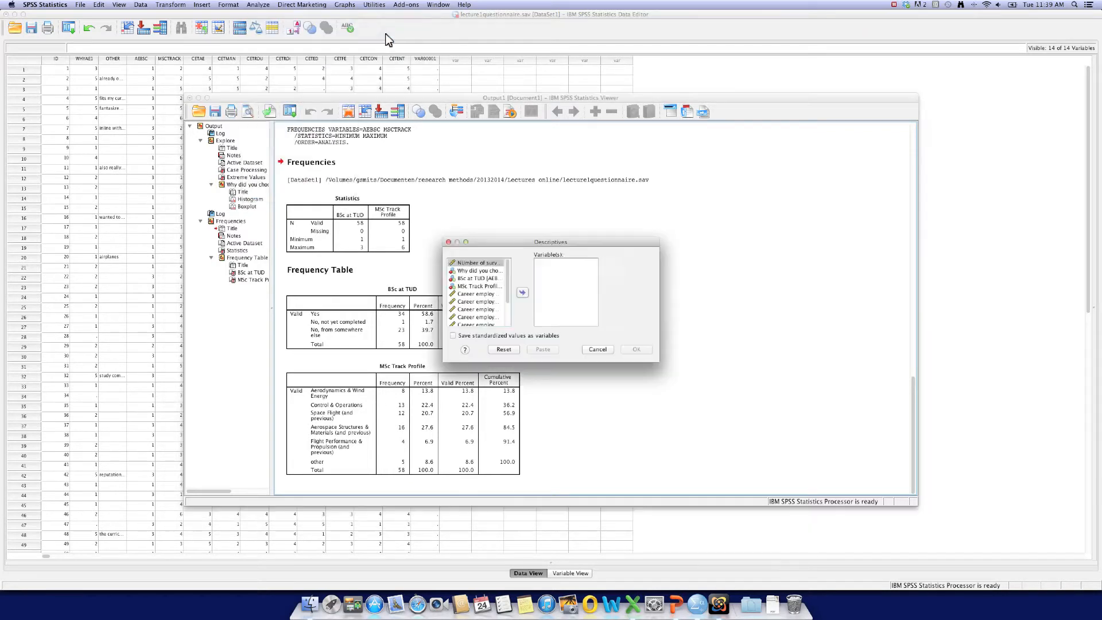
scroll(484, 310, "down", 1)
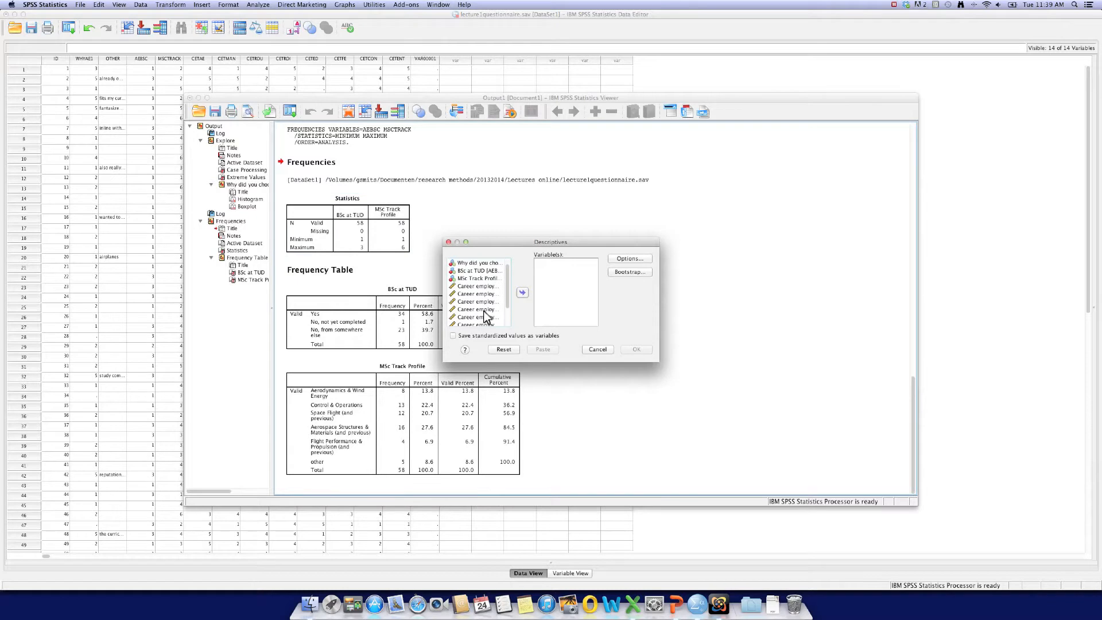
left_click(477, 287)
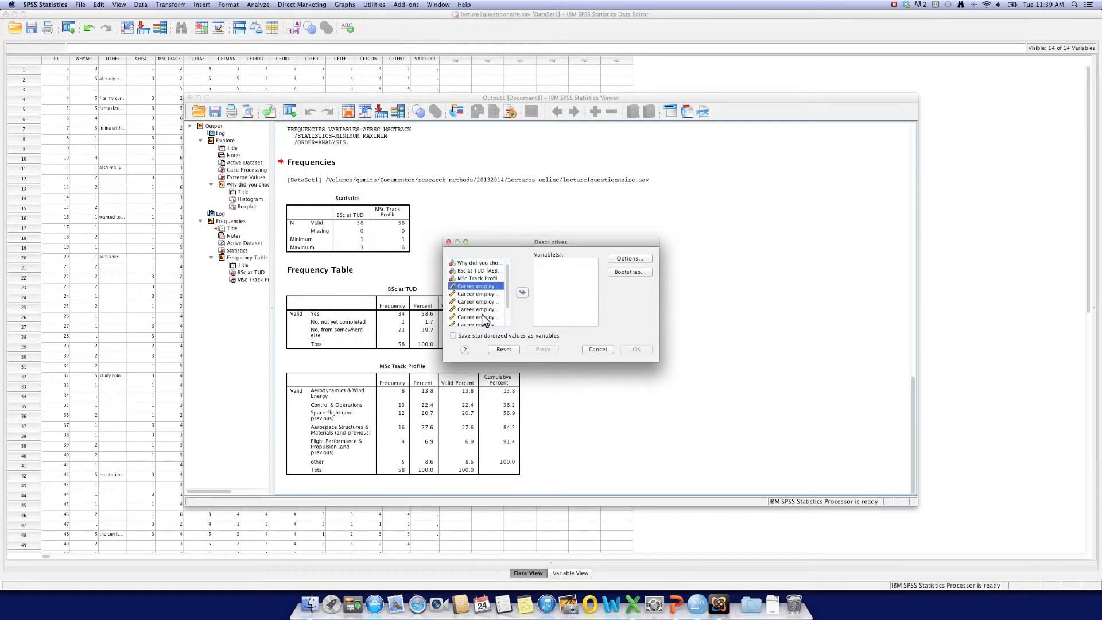
scroll(482, 316, "down", 3)
left_click(483, 315, "shift")
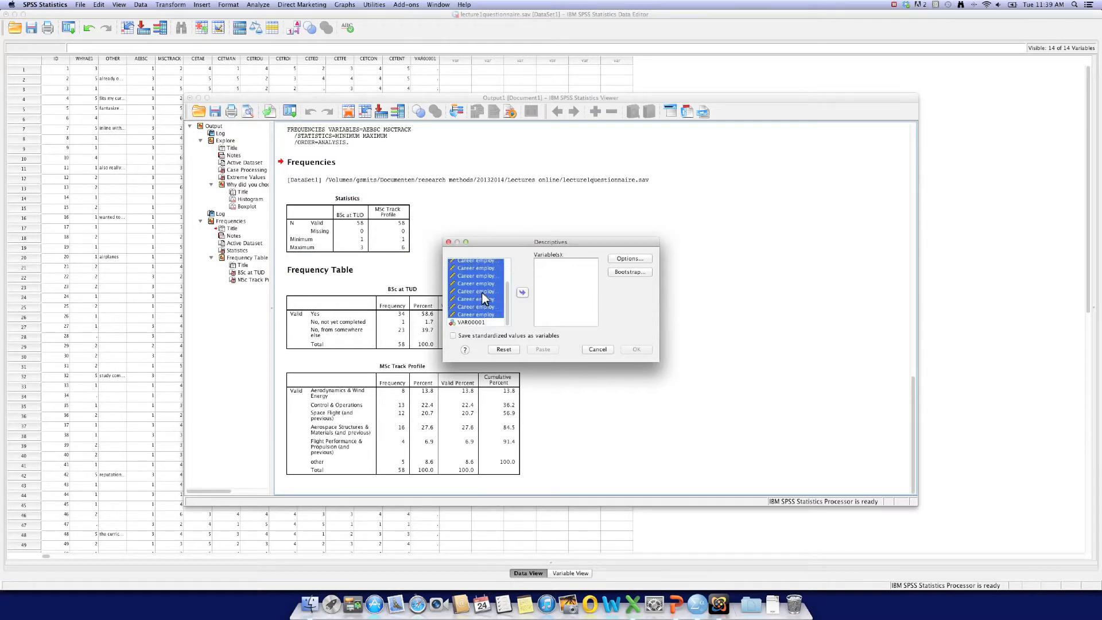
scroll(483, 310, "up", 3)
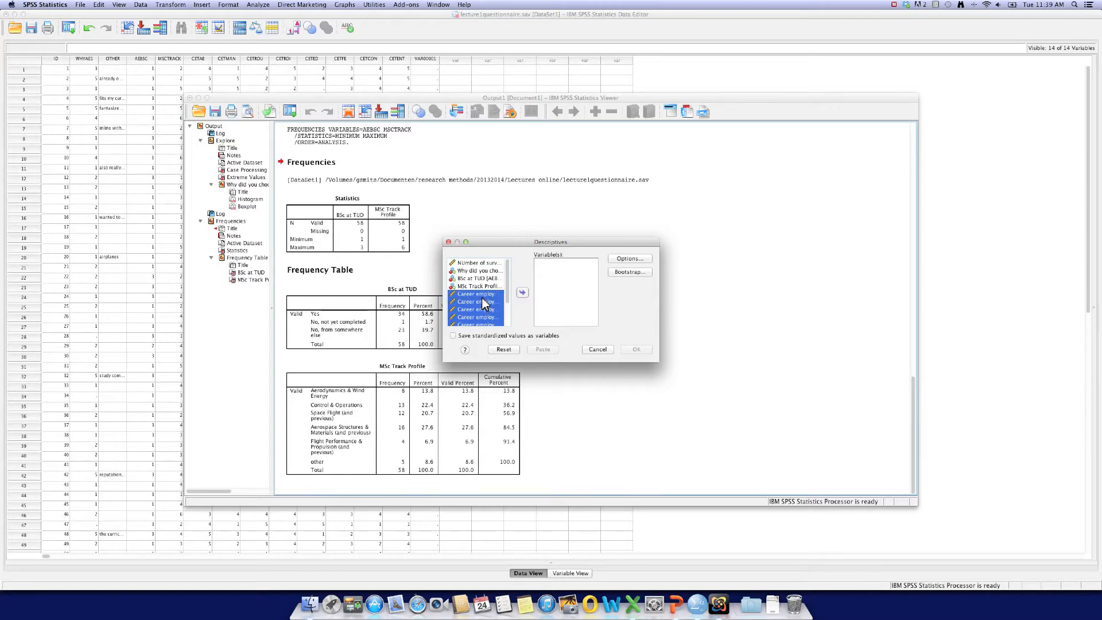
left_click(486, 303)
left_click_drag(476, 293, 479, 309)
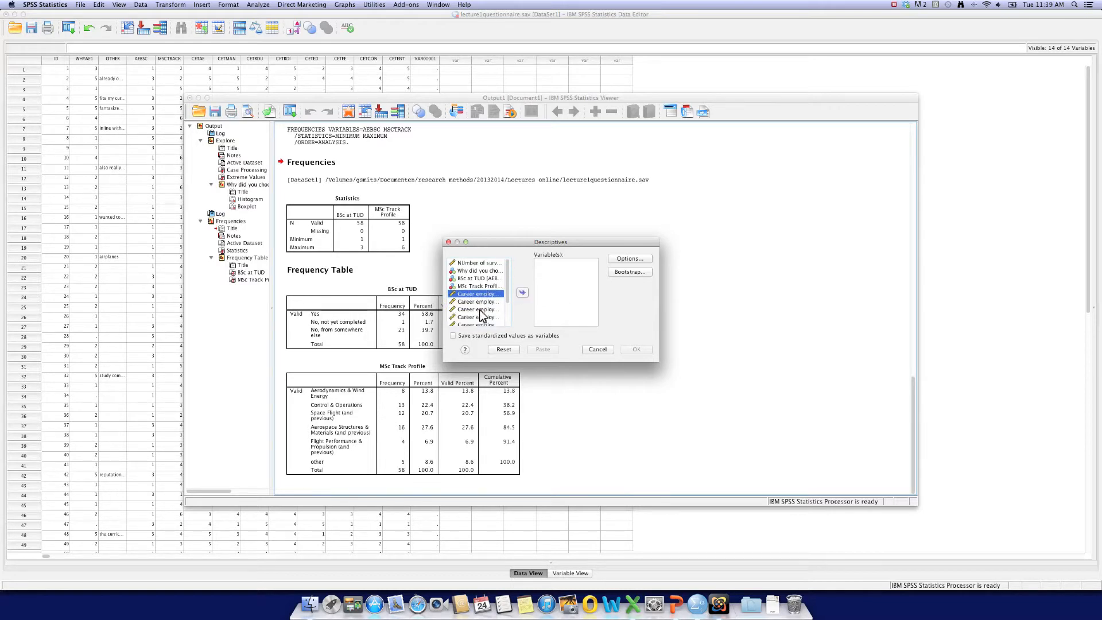
left_click(523, 293)
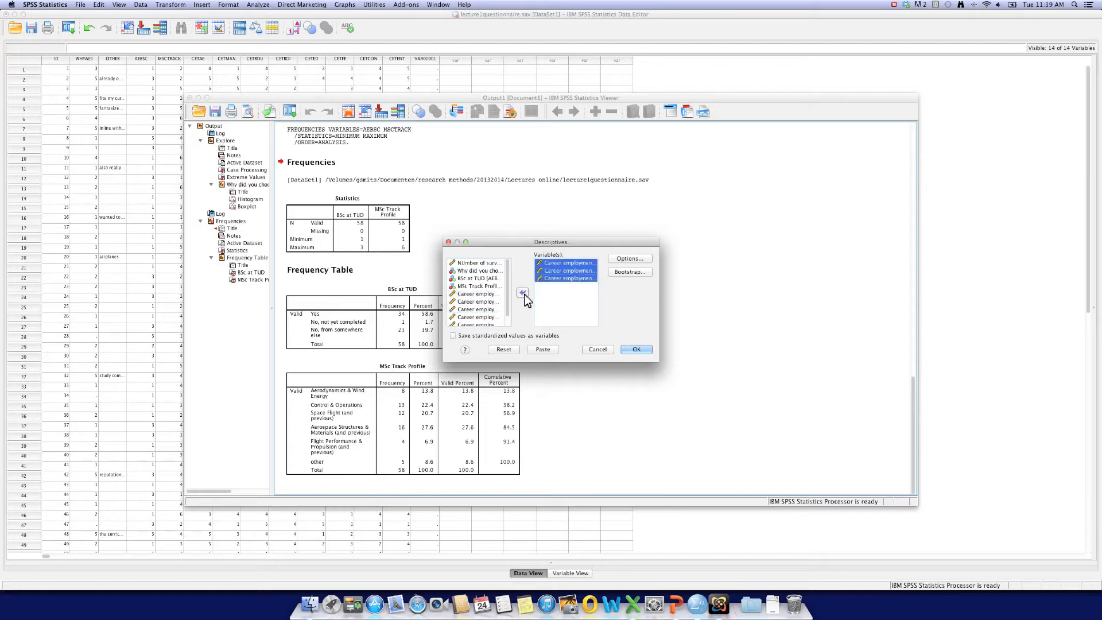
- Set the Descriptives options to include Kurtosis and Skewness but not Minimum and Maximum, and run the analysis
left_click(627, 260)
left_click(546, 251)
left_click(545, 262)
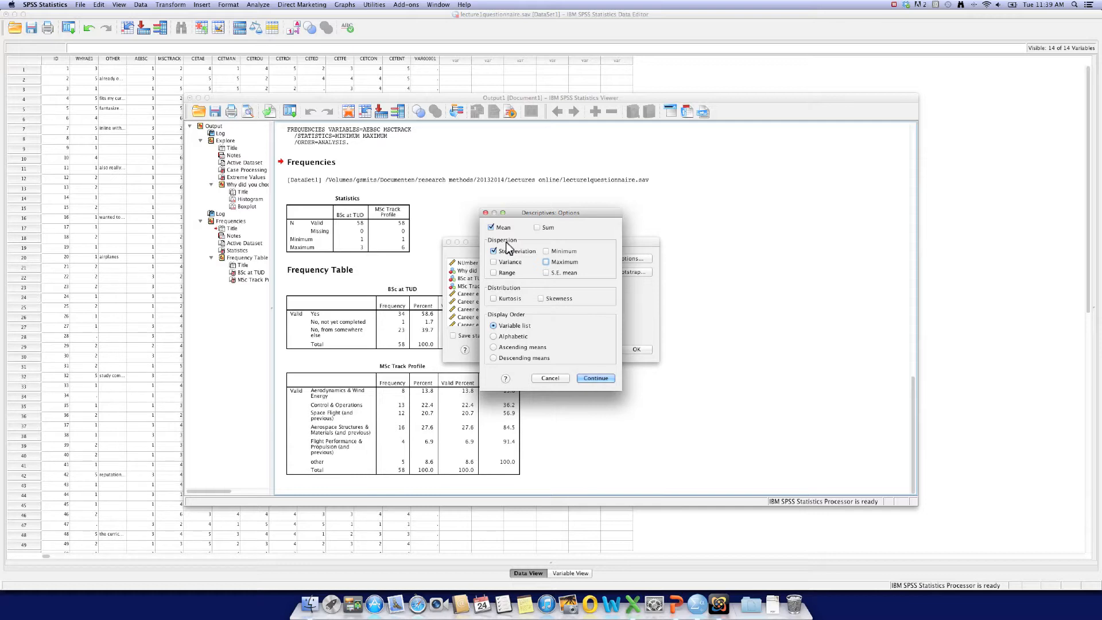
left_click(500, 301)
left_click(550, 300)
left_click(596, 379)
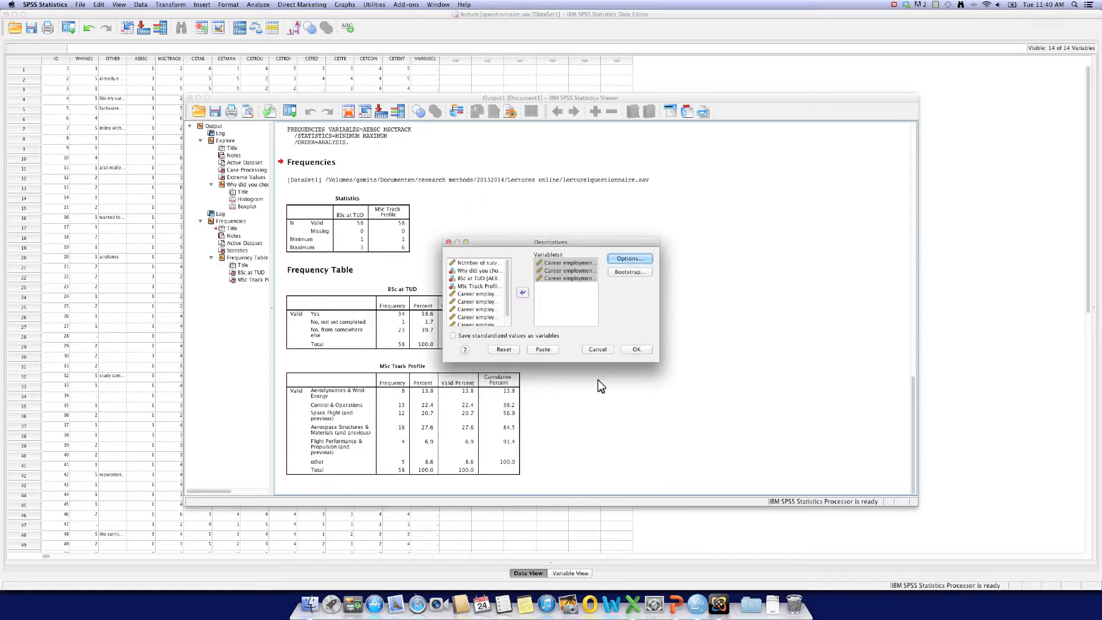
left_click(636, 350)
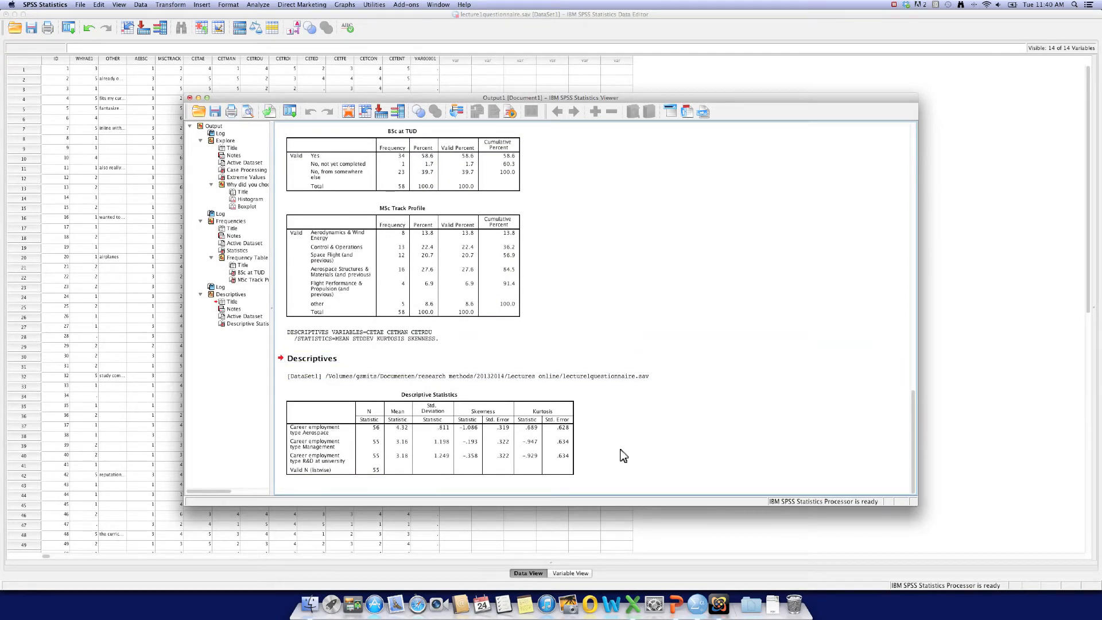
left_click(522, 427)
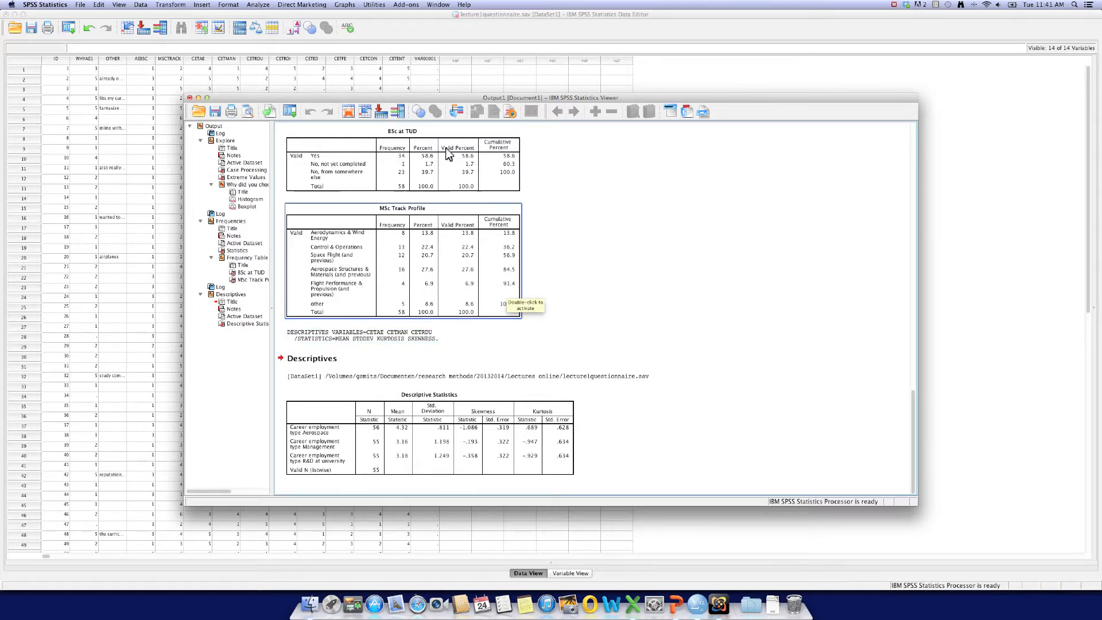
- Reopen the Frequencies analysis and replace its variables with only the reason for choosing Aerospace Engineering
left_click(258, 5)
mouse_move(272, 25)
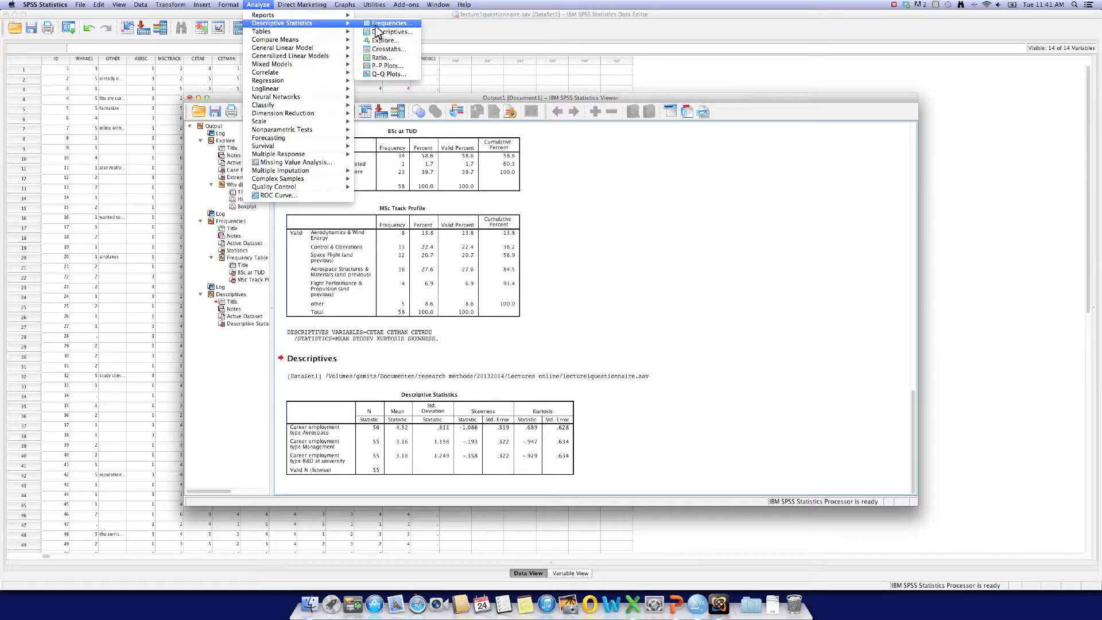
left_click(376, 26)
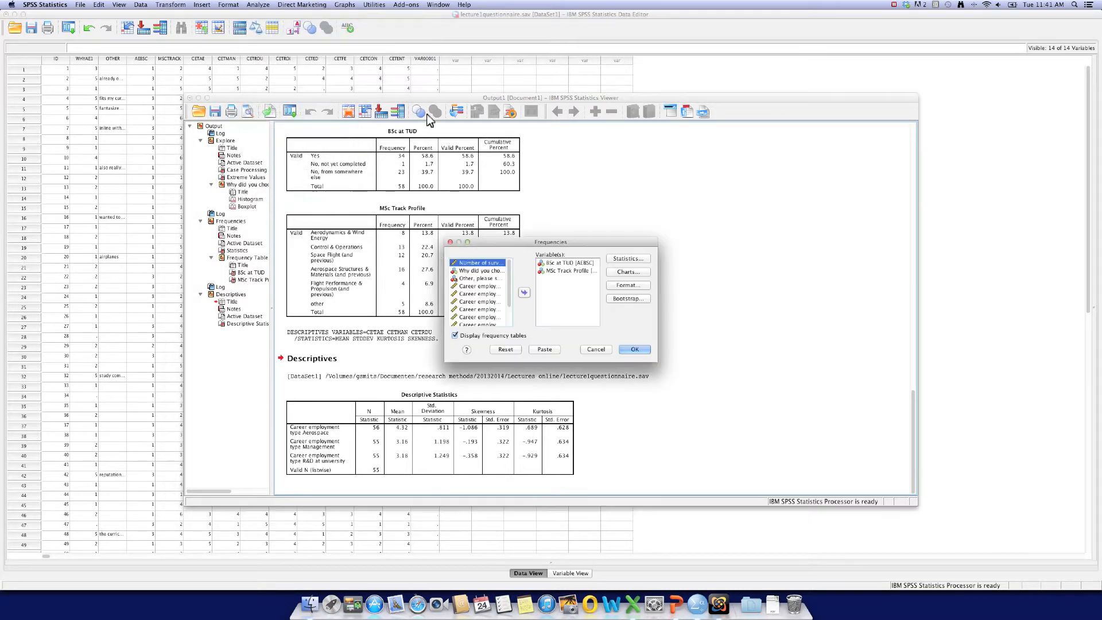
left_click(523, 293)
left_click(524, 293)
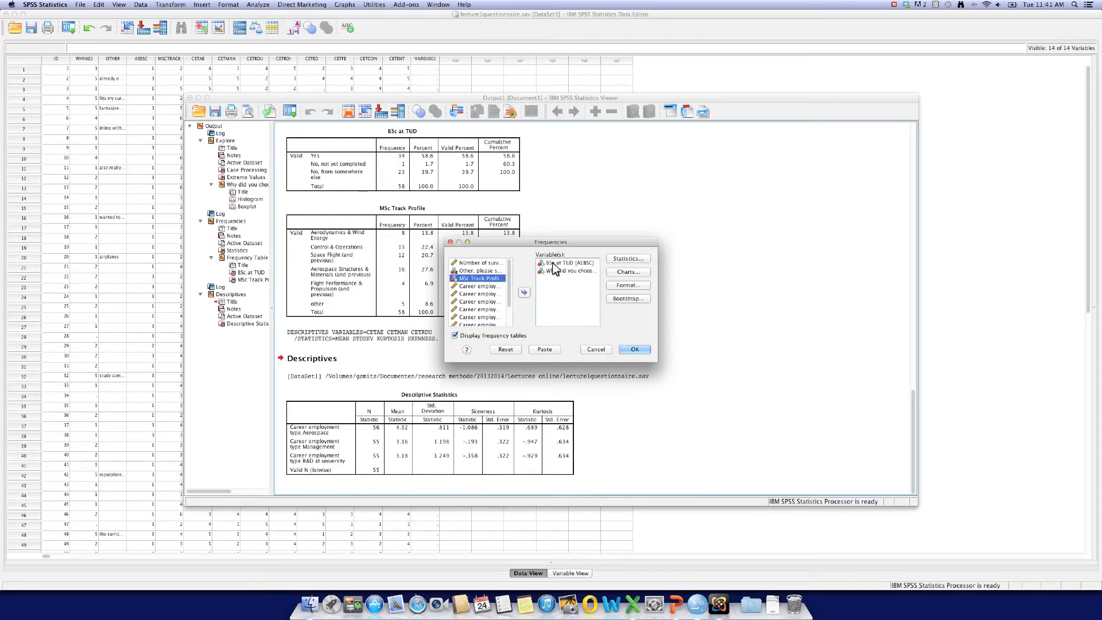
left_click(525, 294)
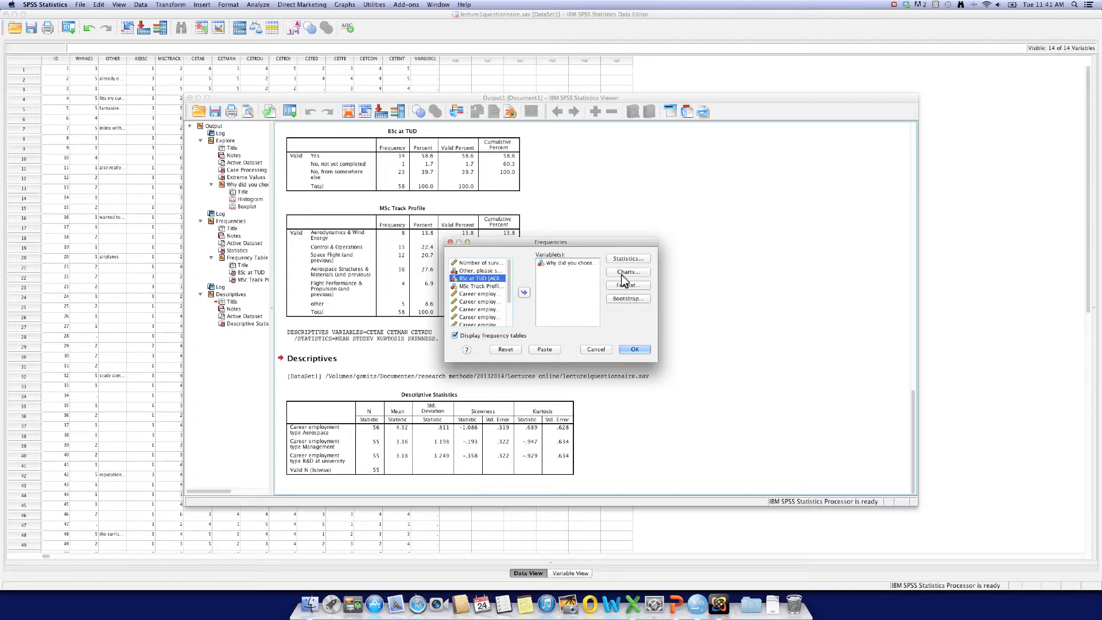
- Set the Frequencies statistics to Mean, Median, Std. deviation, Skewness and Kurtosis, leaving out Minimum and Maximum
left_click(629, 259)
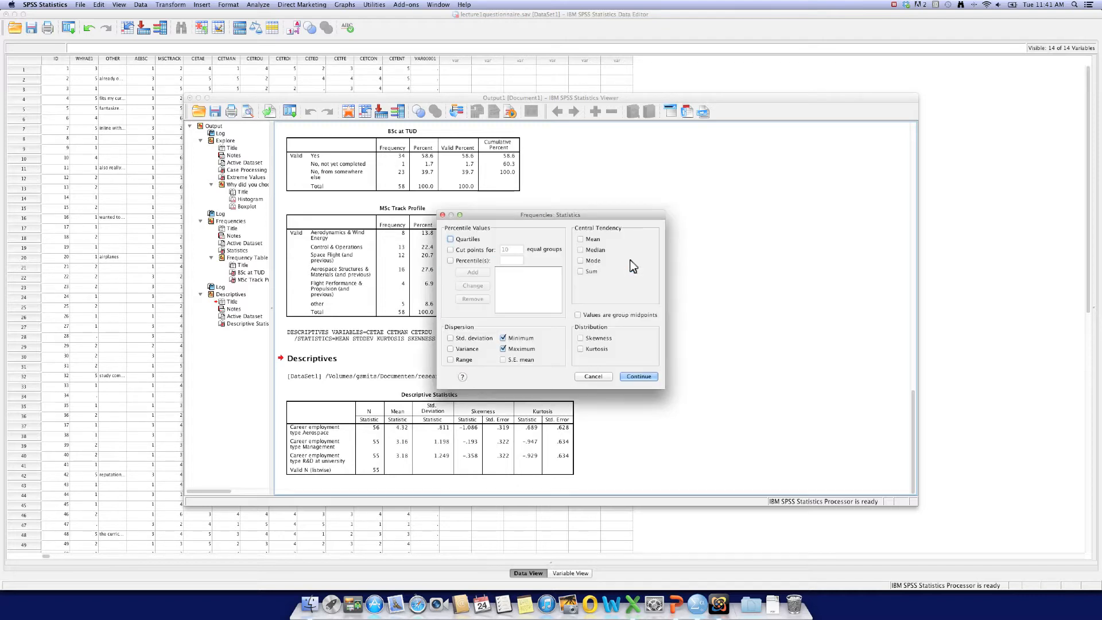
left_click(581, 239)
left_click(581, 249)
left_click(451, 338)
left_click(504, 339)
left_click(504, 349)
left_click(582, 338)
left_click(581, 349)
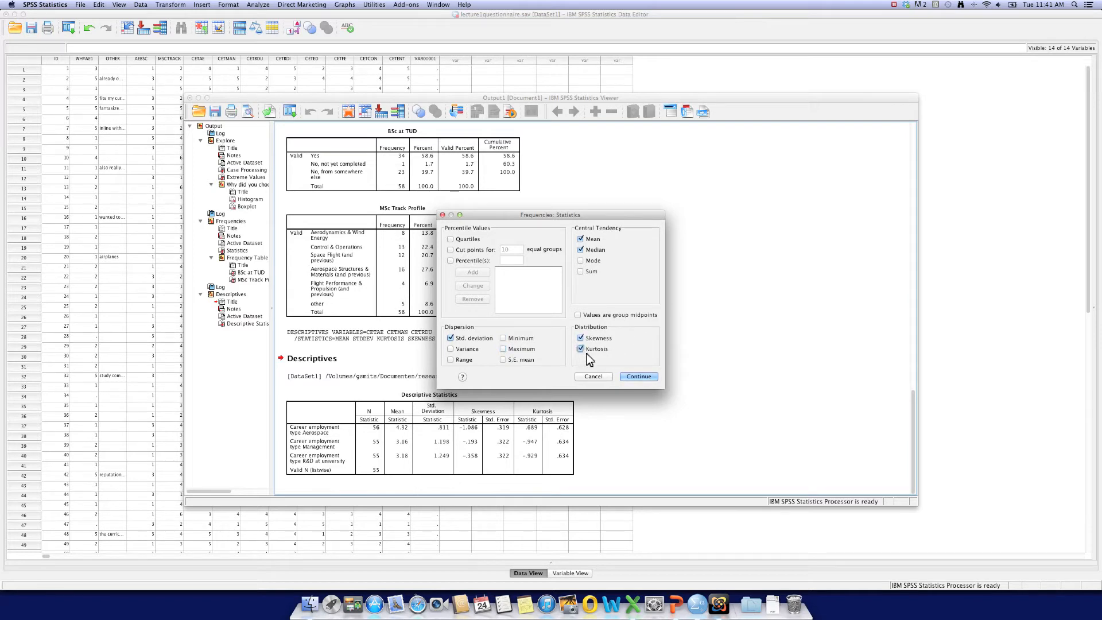
left_click(638, 377)
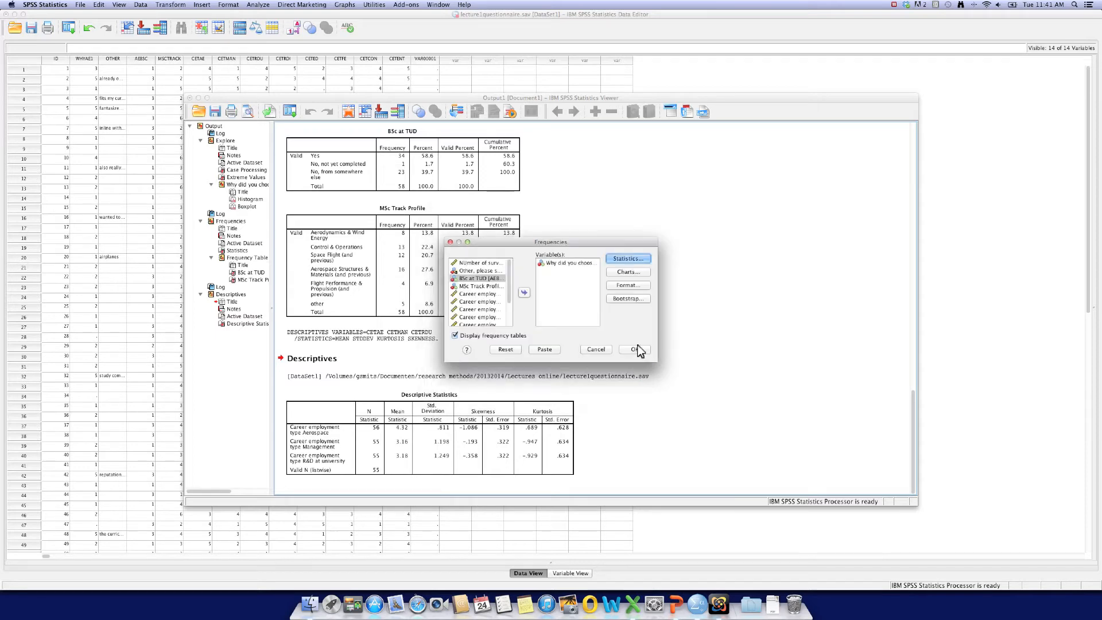
- Add a histogram with a normal curve to the Frequencies output and run the analysis
left_click(629, 272)
left_click(493, 296)
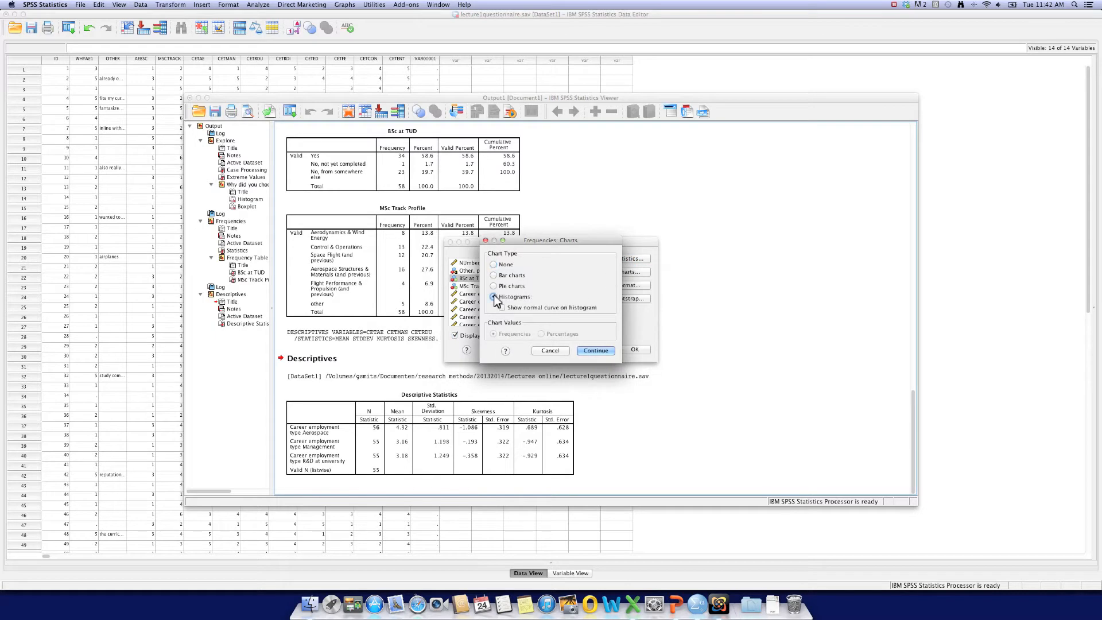
left_click(503, 308)
left_click(591, 351)
left_click(634, 351)
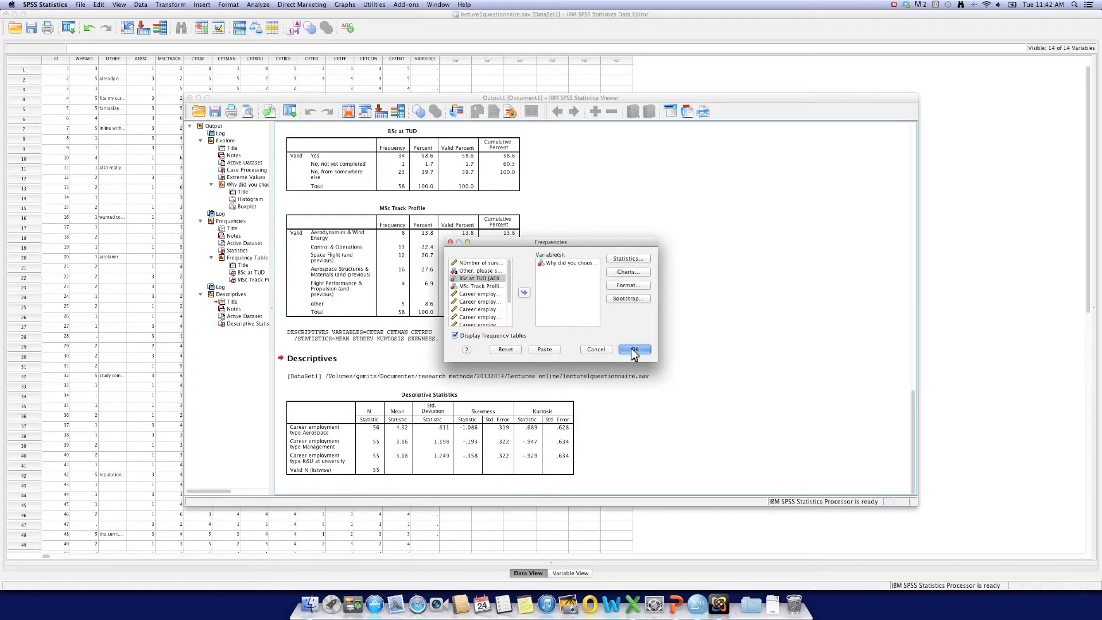
left_click(633, 351)
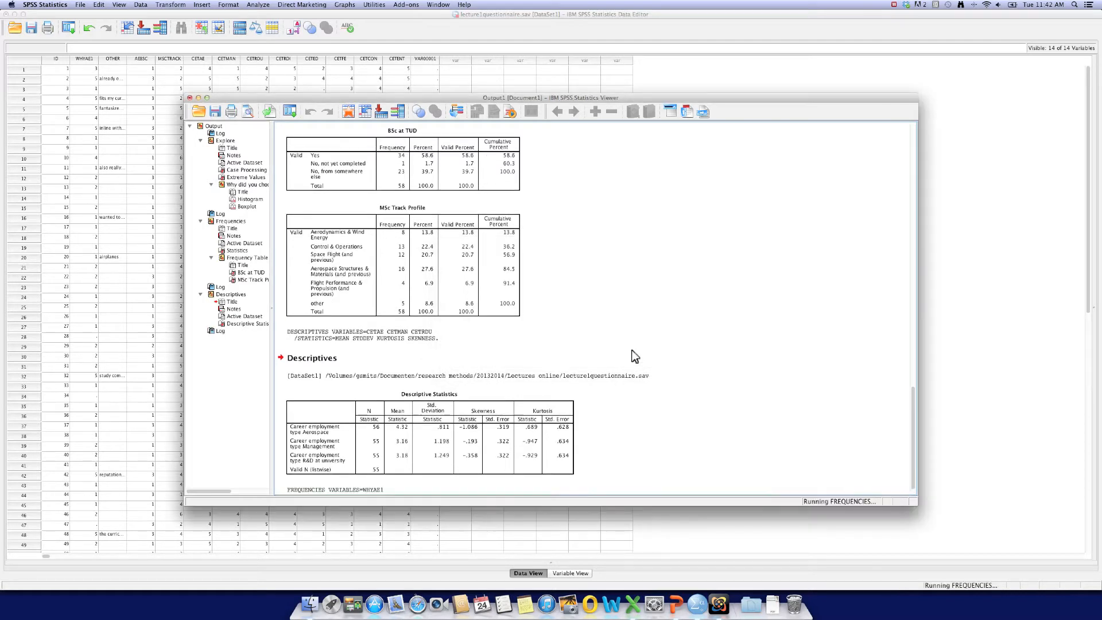
- Examine the statistics, frequency table and histogram for the reason for choosing Aerospace Engineering to judge the distribution's shape
left_click(363, 317)
left_click(305, 255)
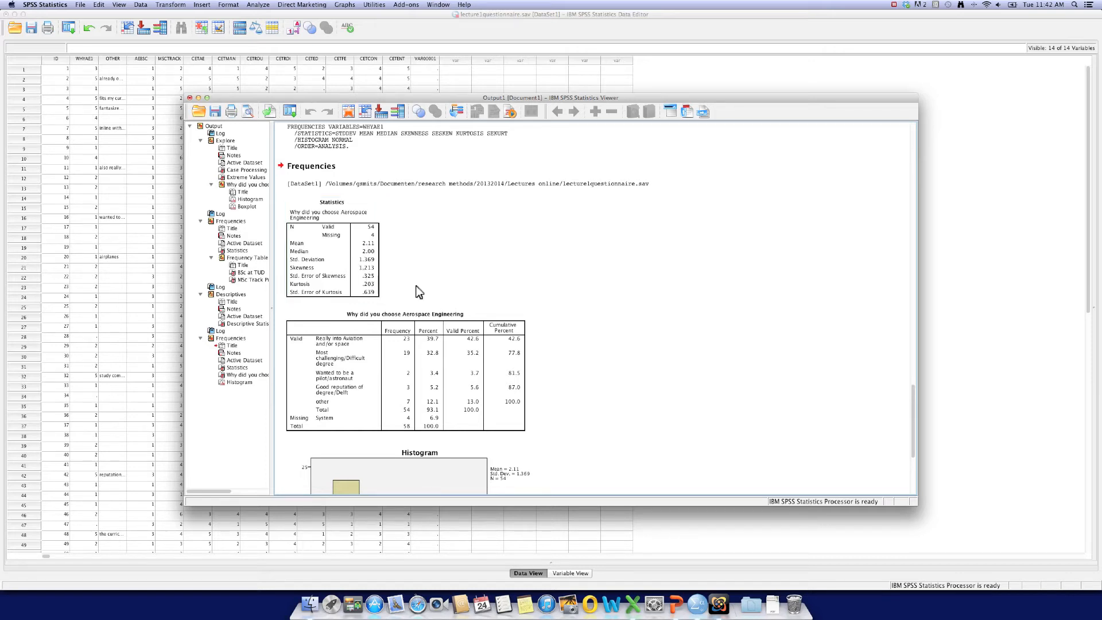
scroll(375, 290, "down", 5)
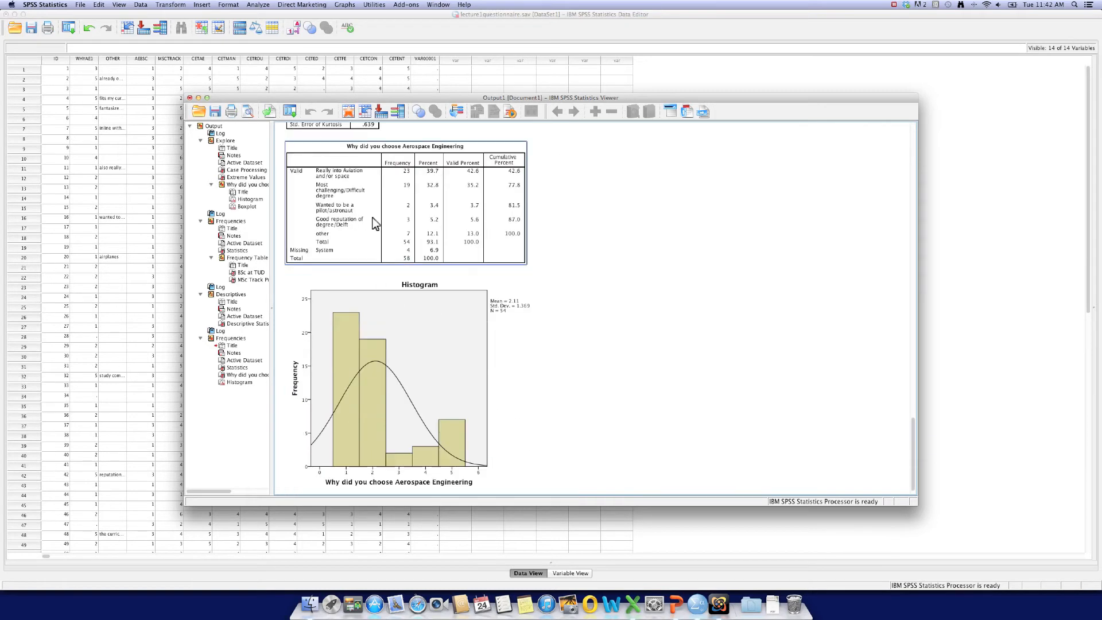
scroll(445, 306, "down", 1)
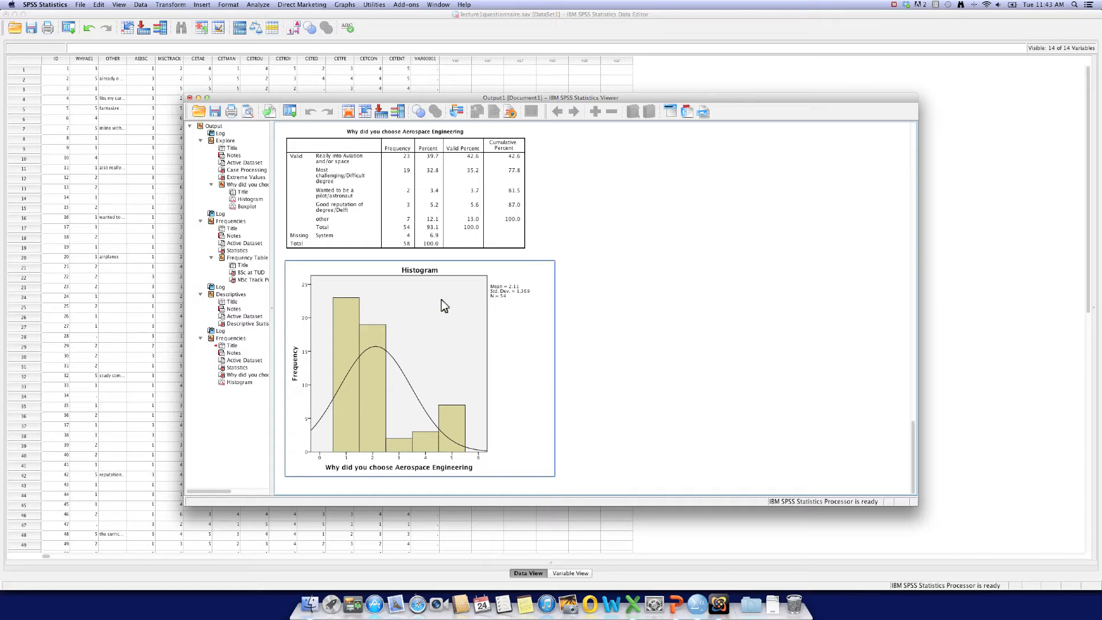
scroll(442, 300, "up", 4)
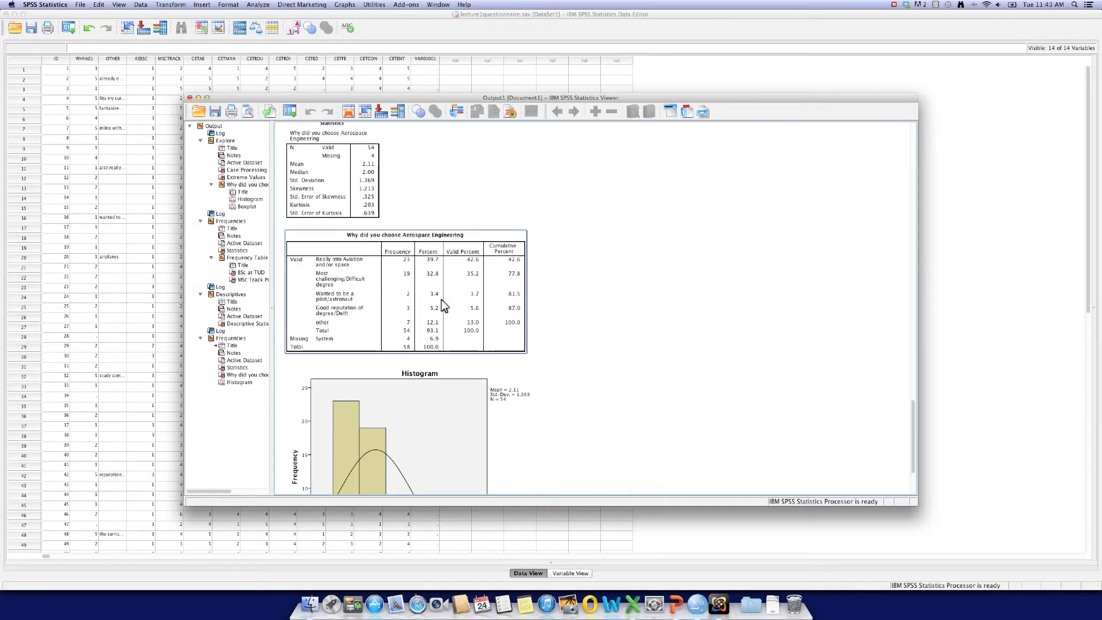
scroll(441, 300, "down", 1)
left_click(388, 396)
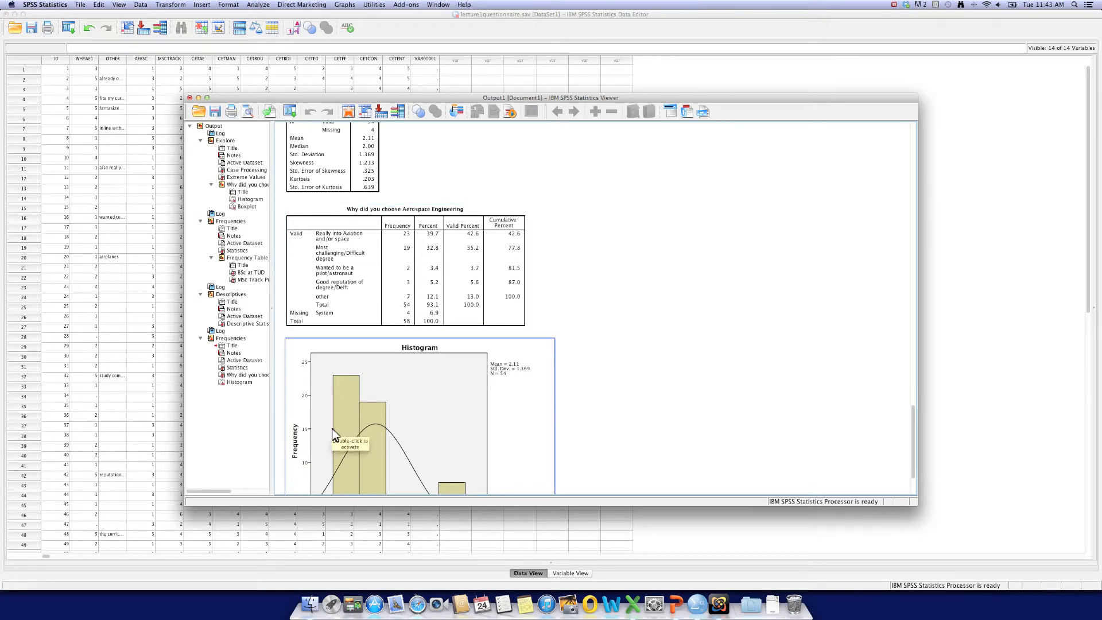
scroll(374, 406, "down", 3)
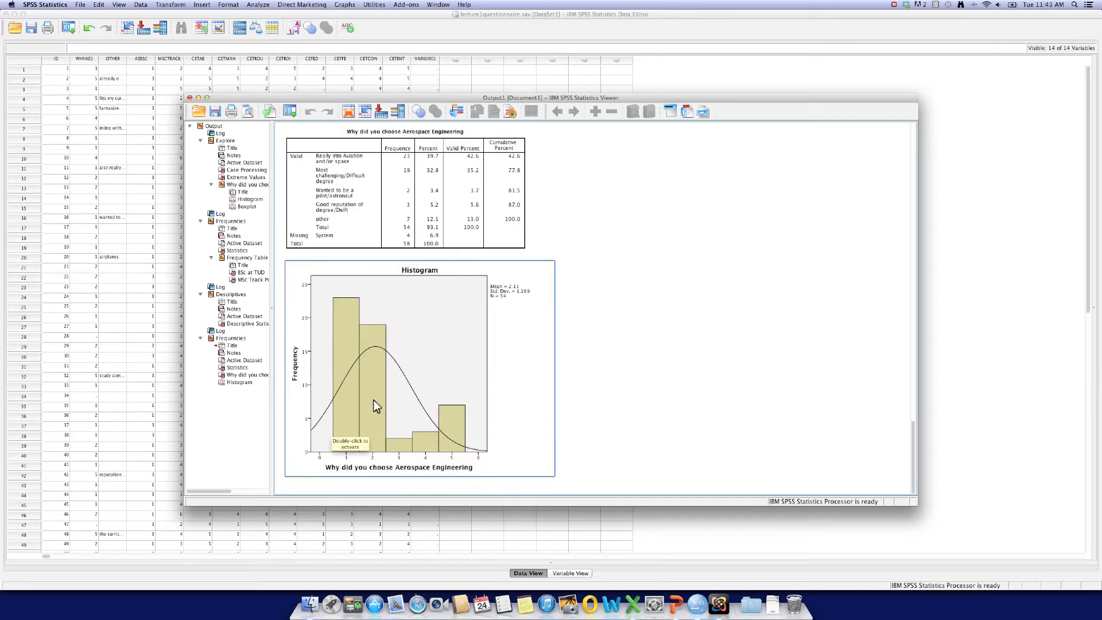
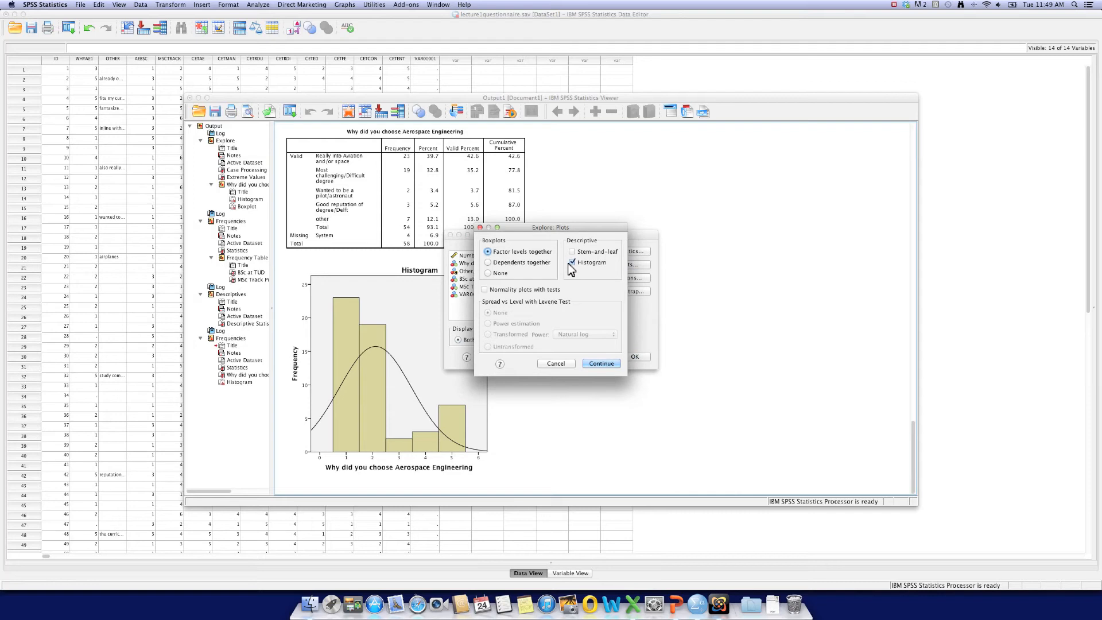
- Include normality plots with tests in the Explore analysis, exclude missing cases pairwise, and run it
left_click(486, 290)
left_click(601, 364)
left_click(633, 279)
left_click(516, 299)
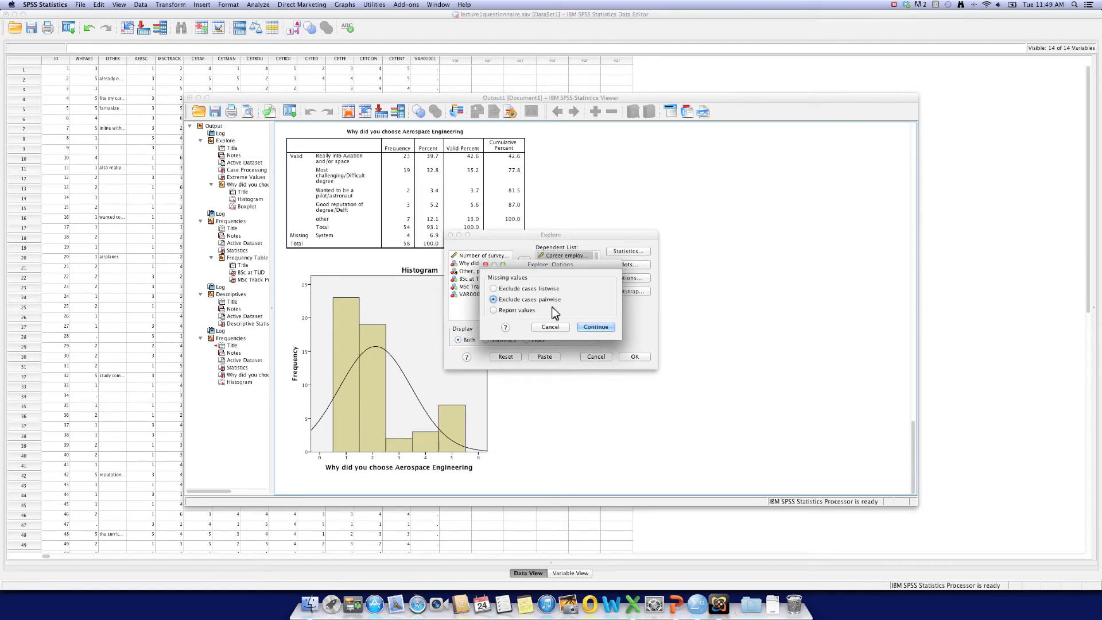
left_click(612, 326)
left_click(637, 357)
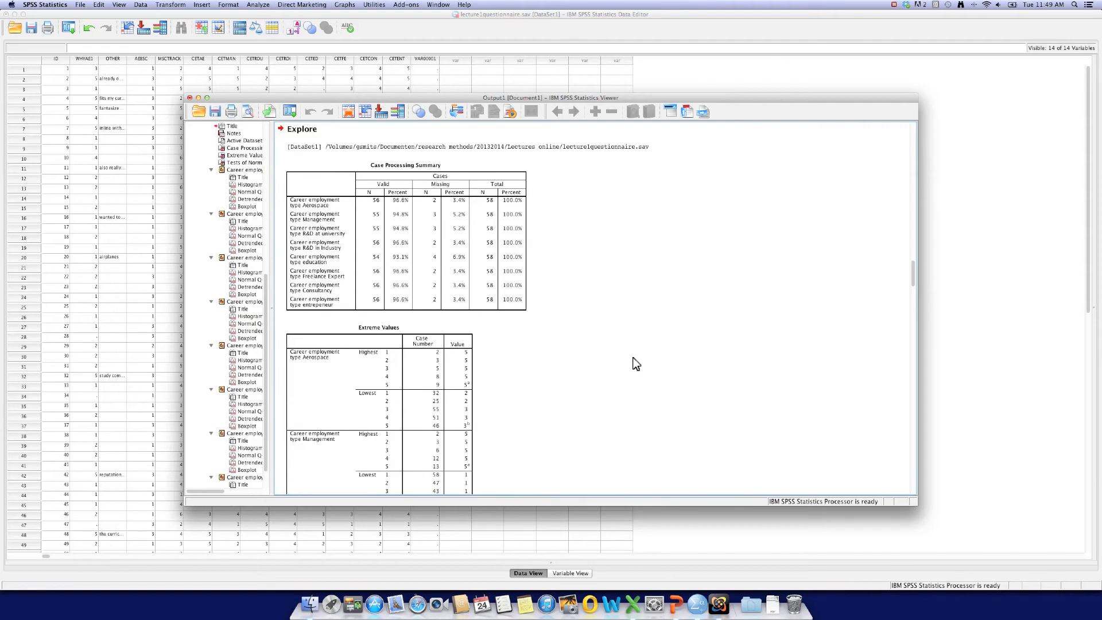
- Examine the Case Processing Summary and Extreme Values tables for the career employment type variables
left_click(454, 220)
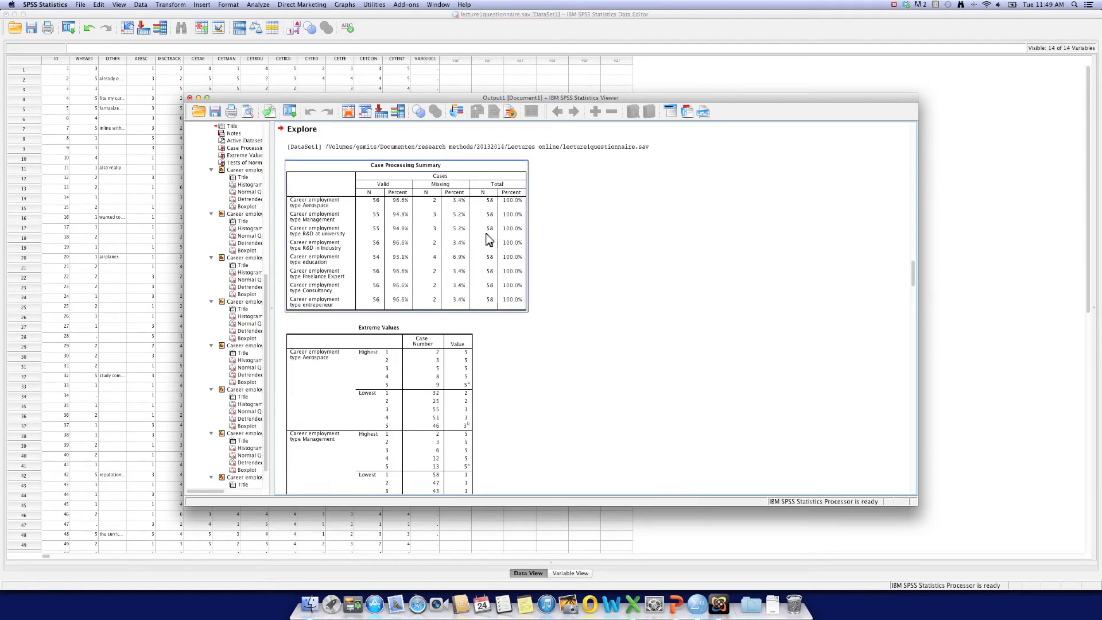
left_click(652, 295)
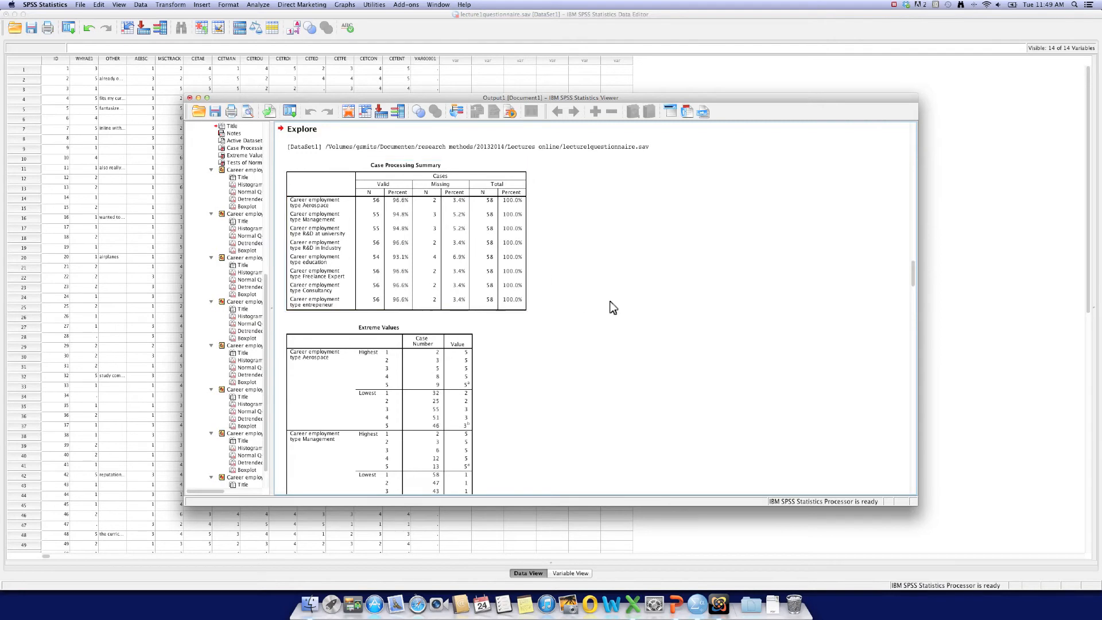
scroll(612, 308, "down", 10)
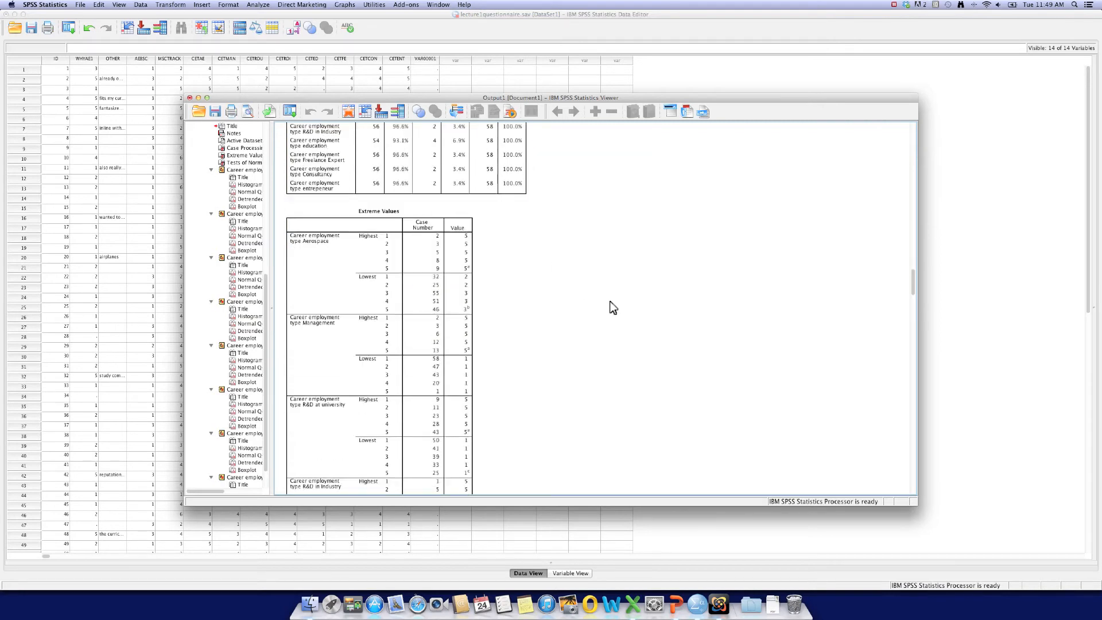
scroll(613, 308, "down", 12)
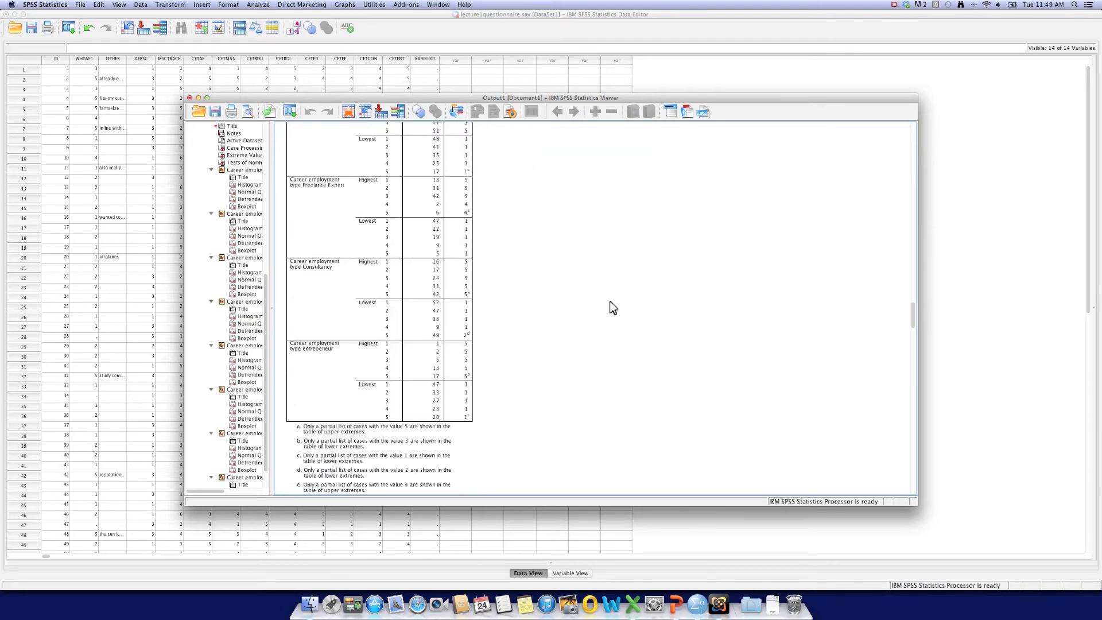
scroll(613, 308, "down", 7)
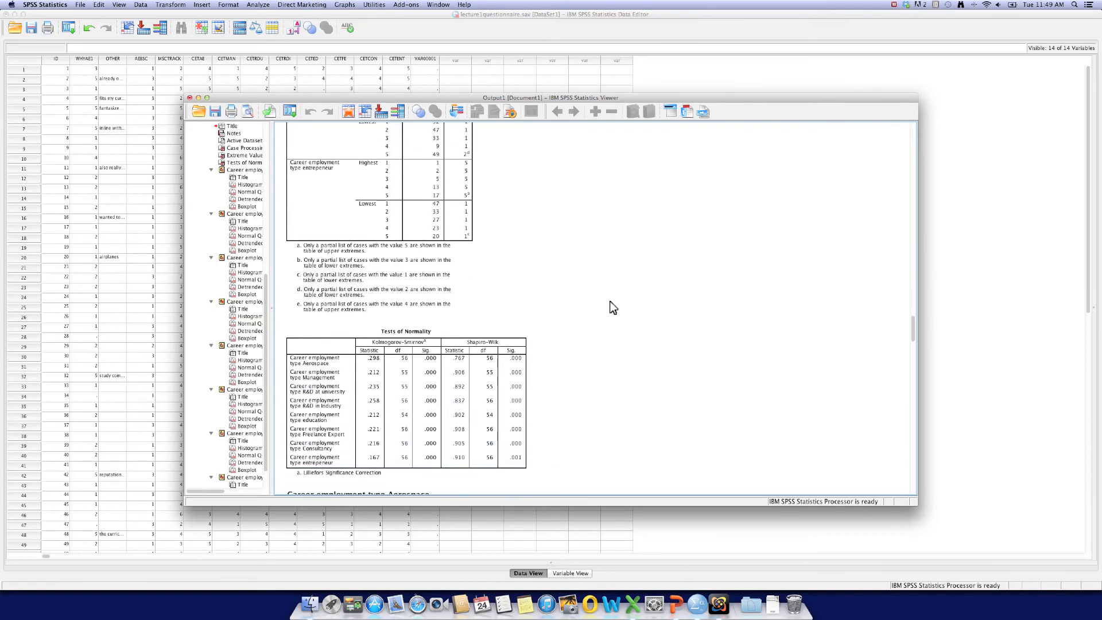
- Examine the Kolmogorov-Smirnov and Shapiro-Wilk significance values in the Tests of Normality table
scroll(613, 309, "down", 2)
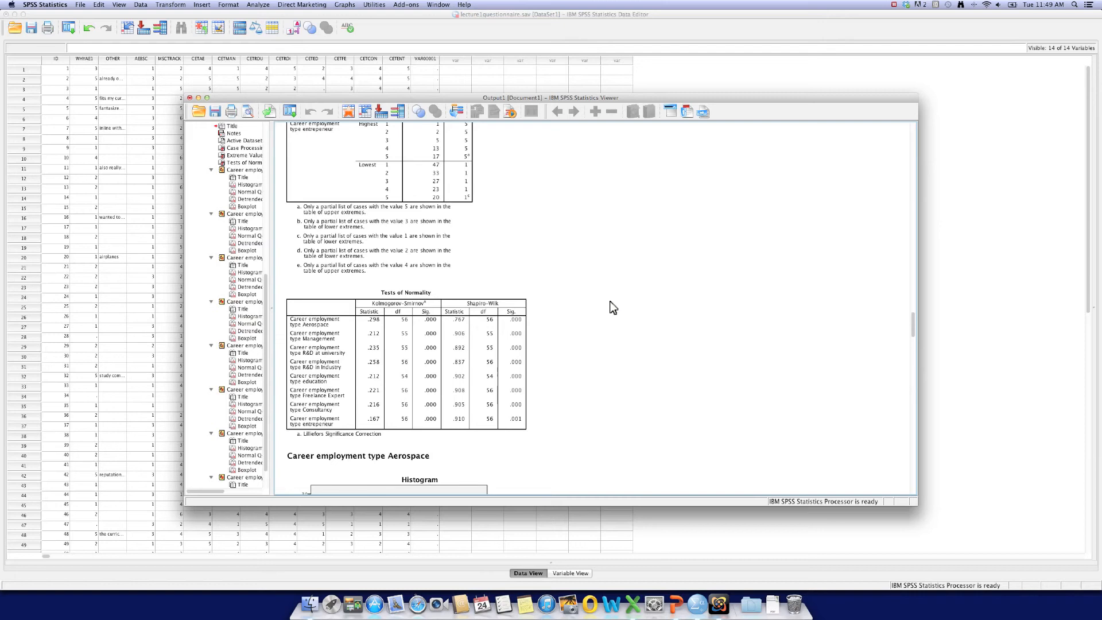
left_click(448, 294)
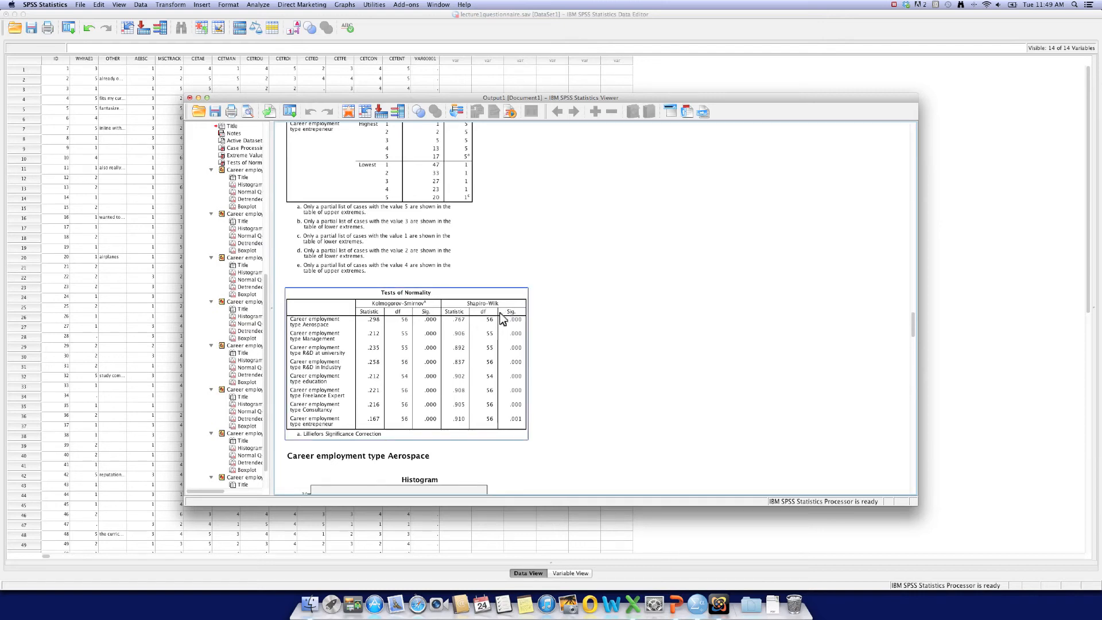
left_click(603, 308)
scroll(607, 313, "down", 1)
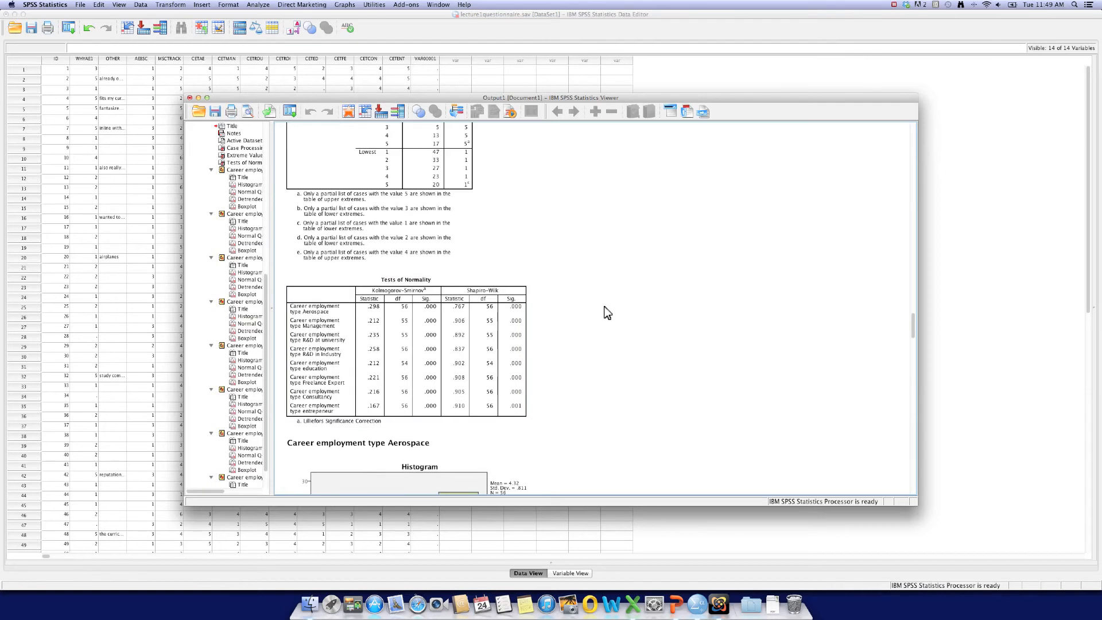
left_click(468, 300)
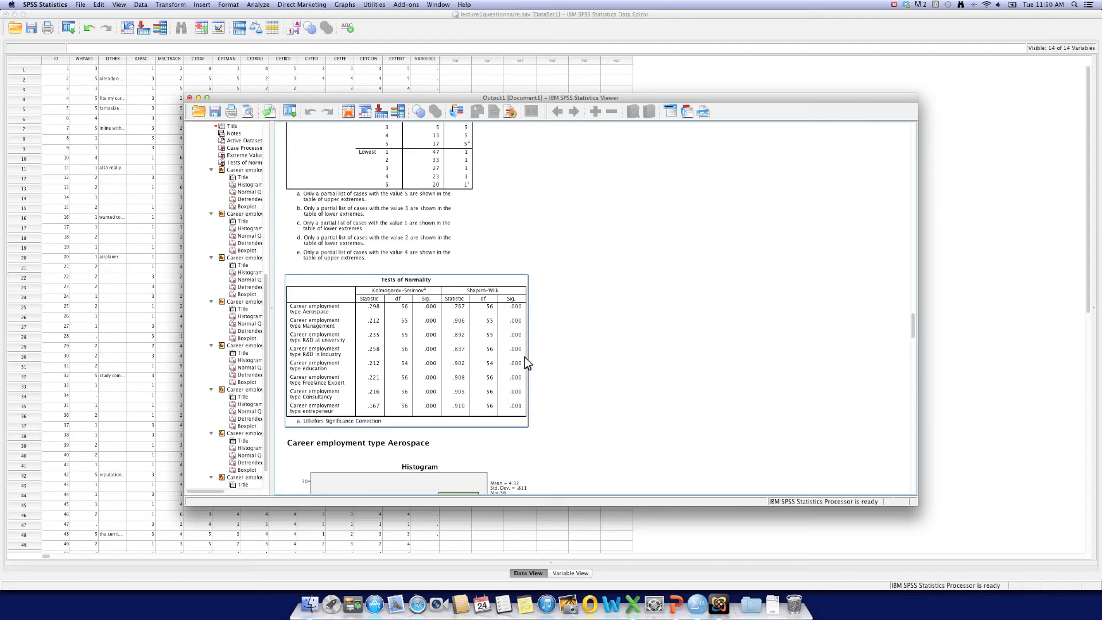
left_click(633, 388)
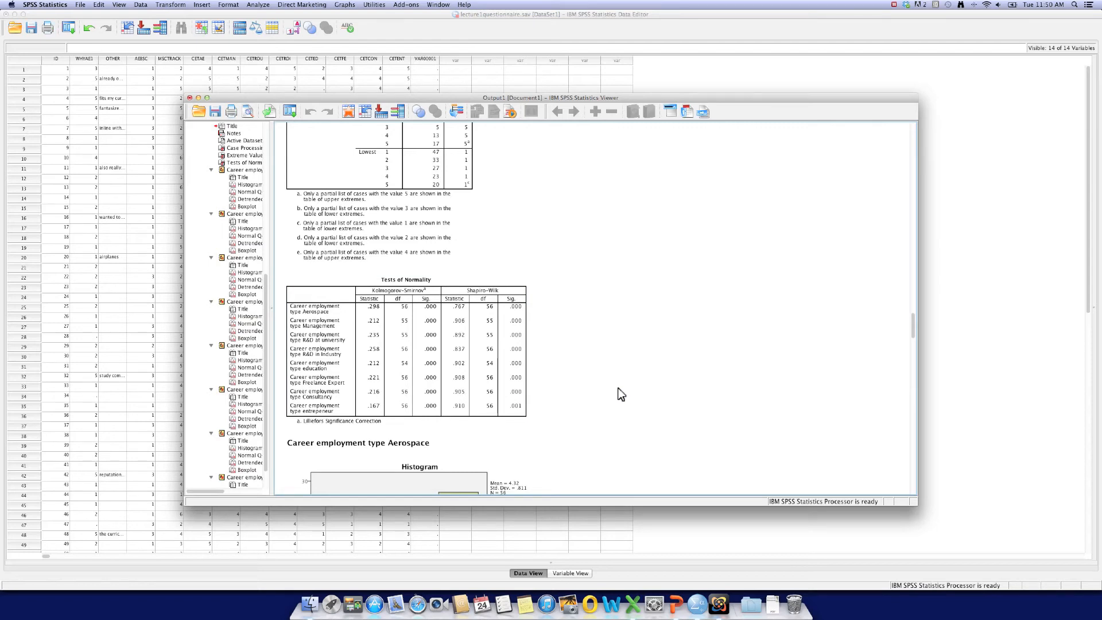
scroll(620, 394, "down", 2)
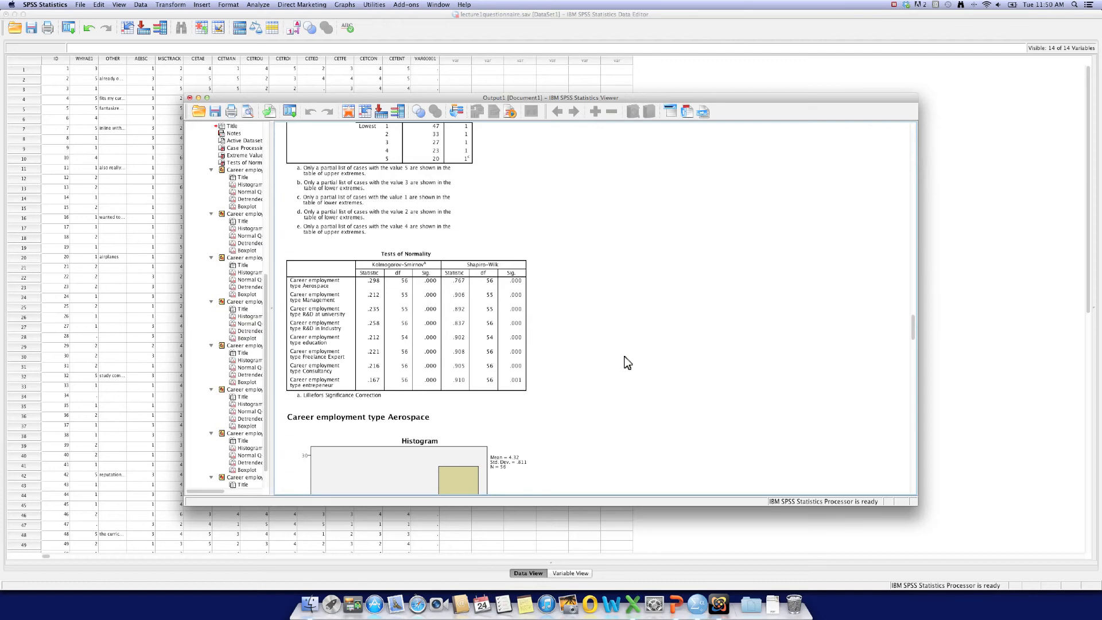
- Inspect the histogram and Normal Q-Q plot of career employment type Aerospace, and return to the normality tests
scroll(628, 363, "down", 10)
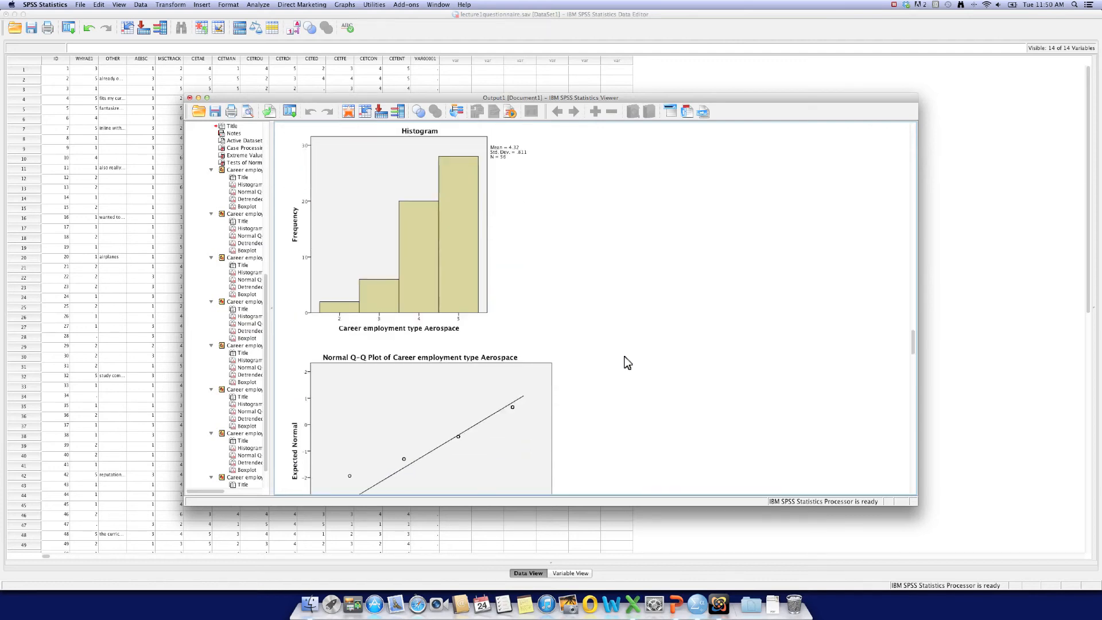
left_click(451, 285)
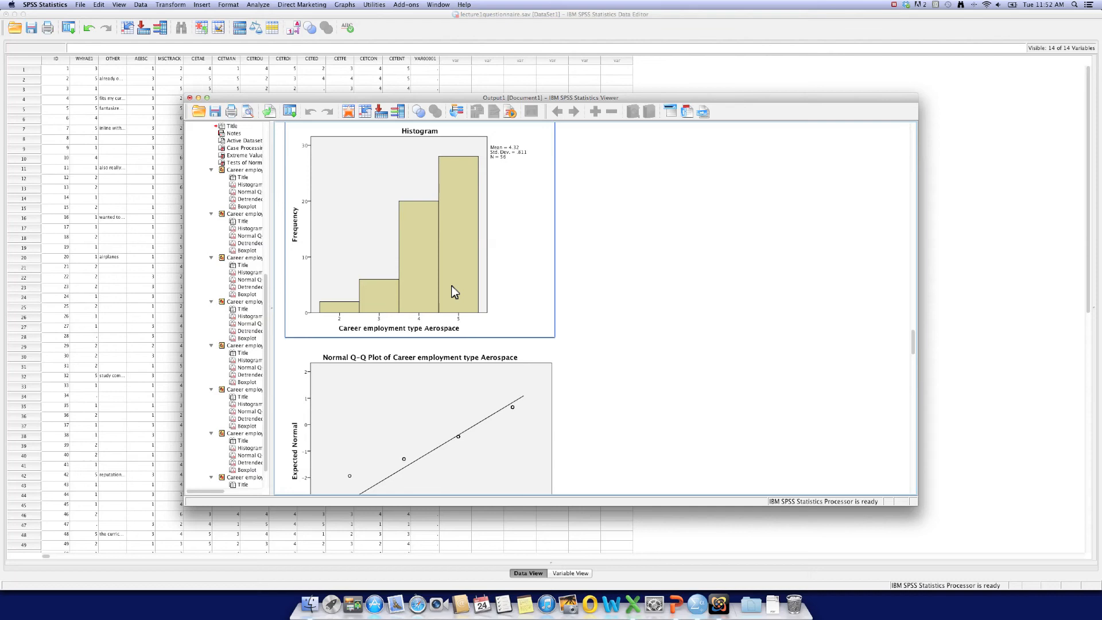
scroll(452, 285, "down", 1)
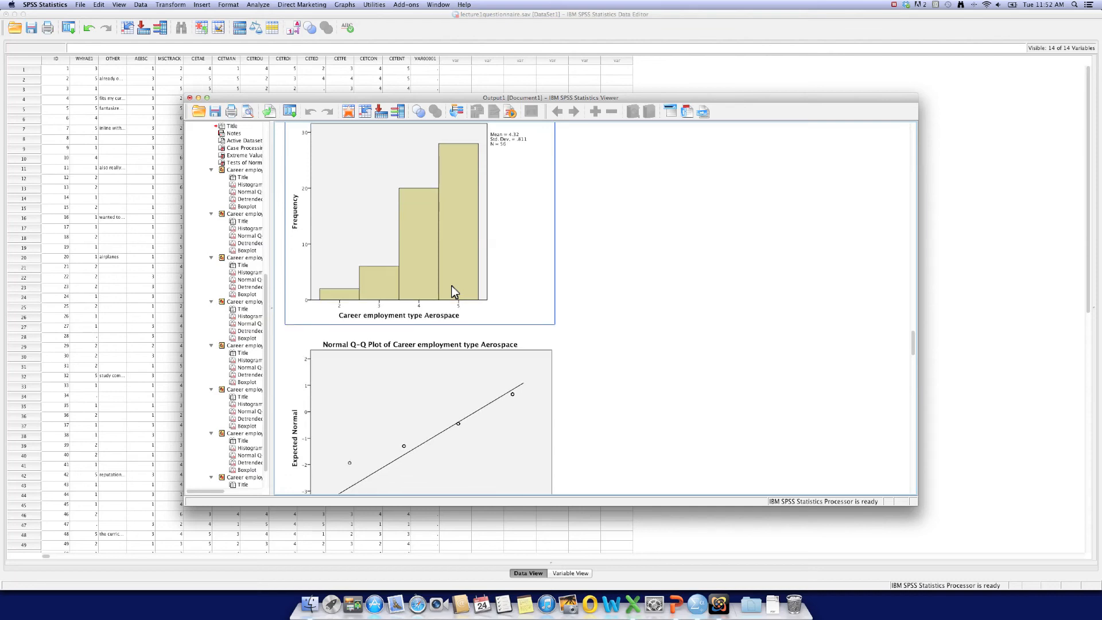
scroll(452, 291, "up", 8)
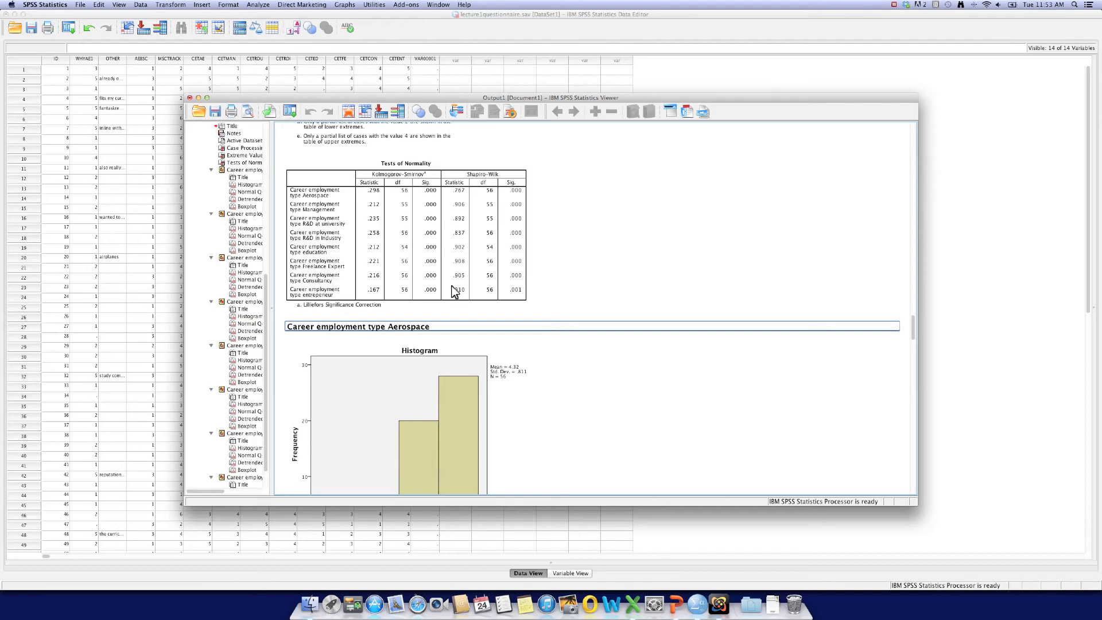
- Start an Independent-Samples T Test with career employment type Aerospace as the test variable
left_click(259, 6)
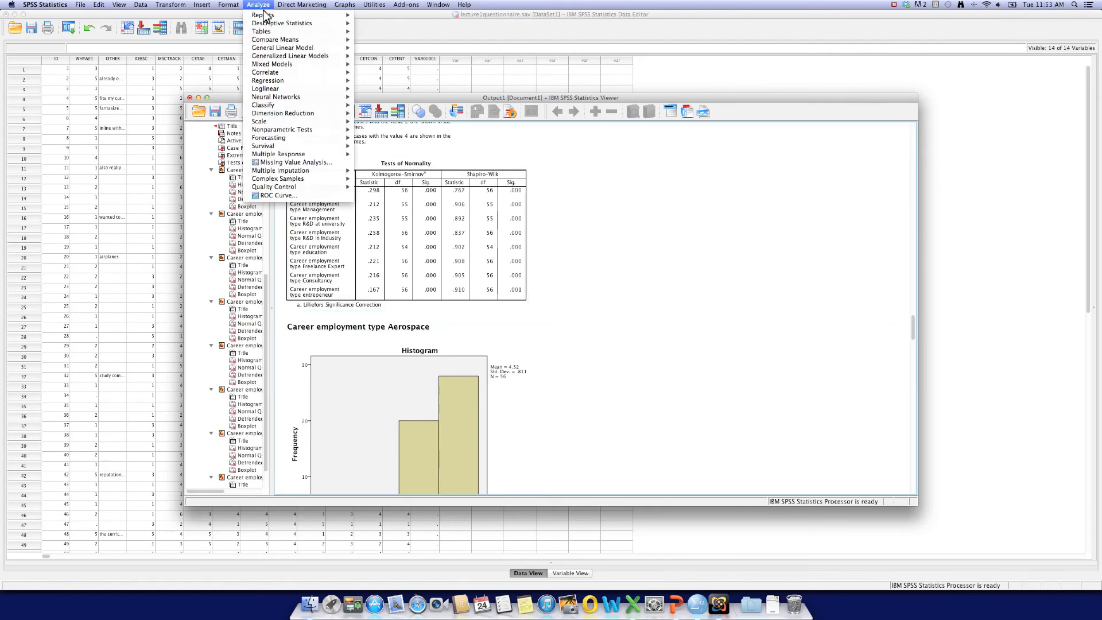
mouse_move(268, 45)
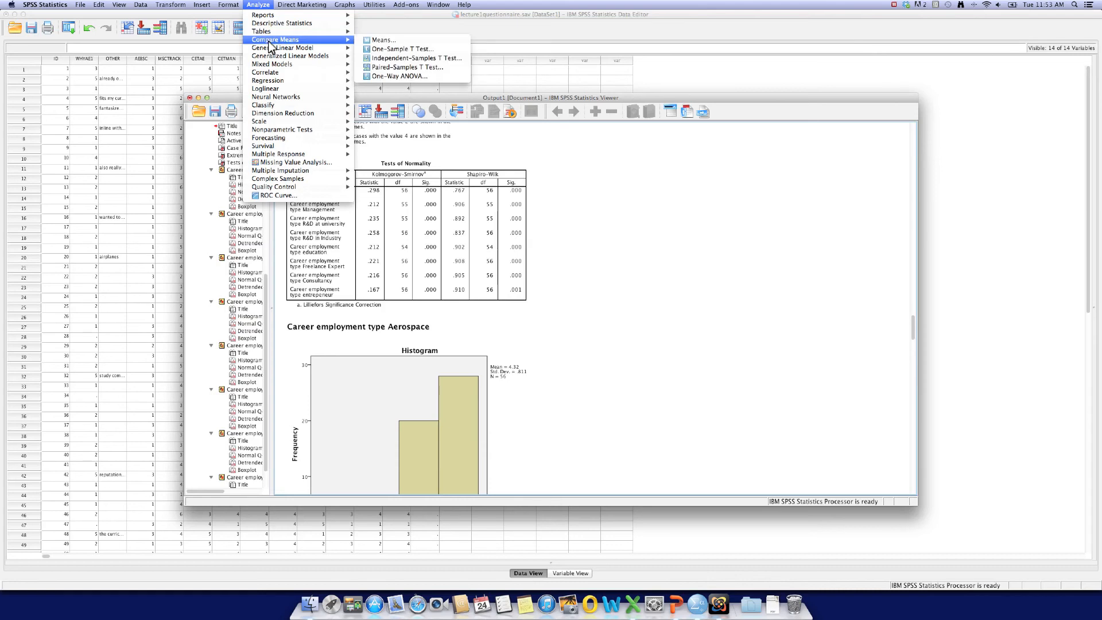
left_click(395, 60)
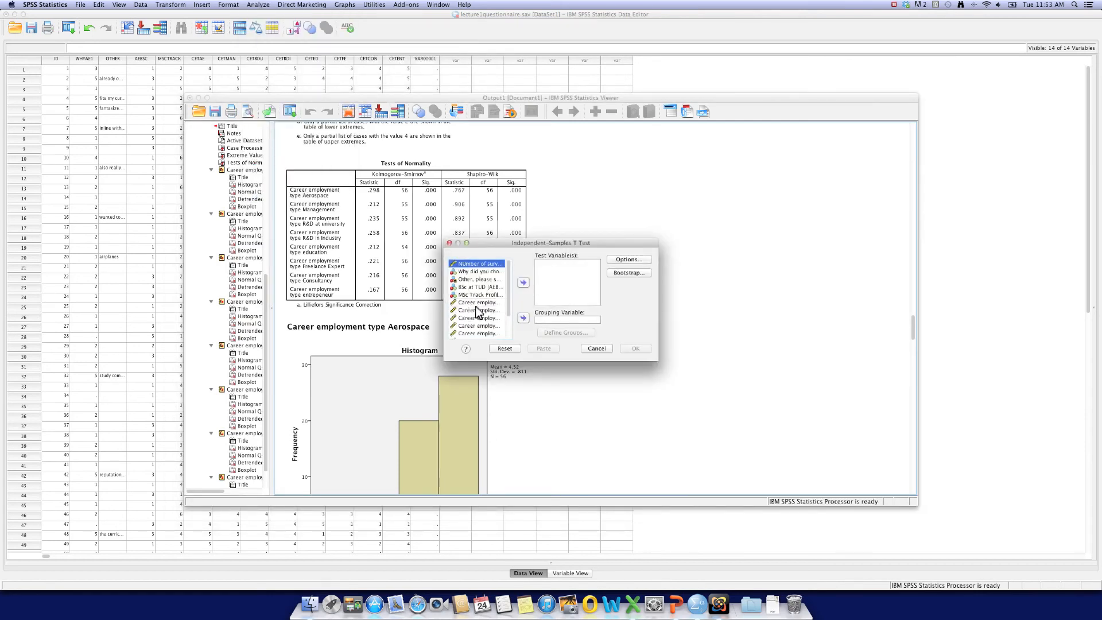
left_click(494, 302)
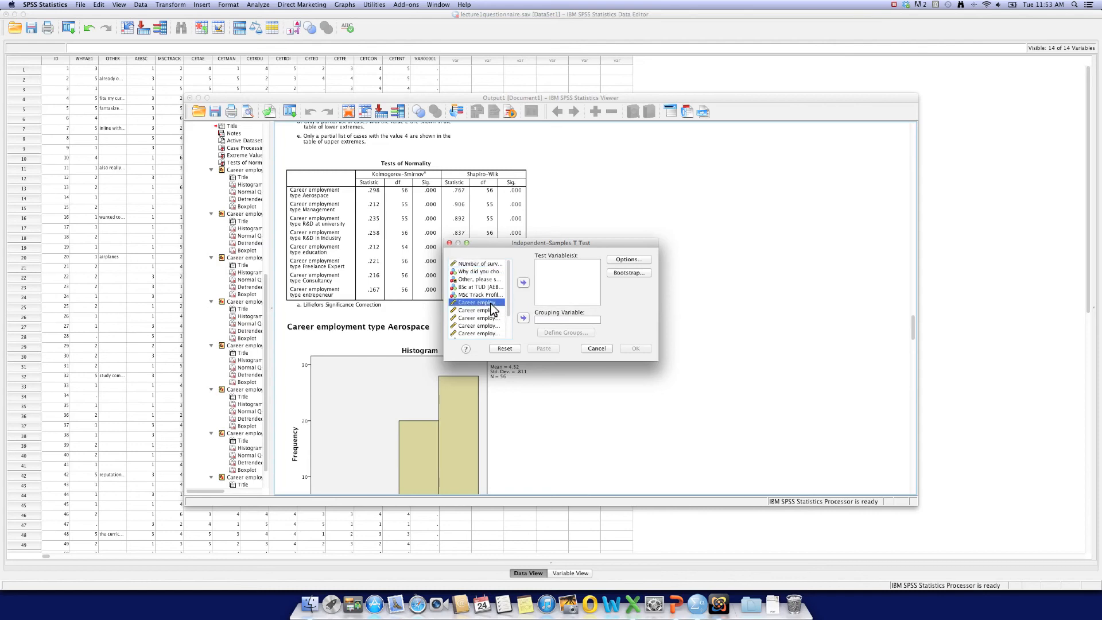
left_click(524, 283)
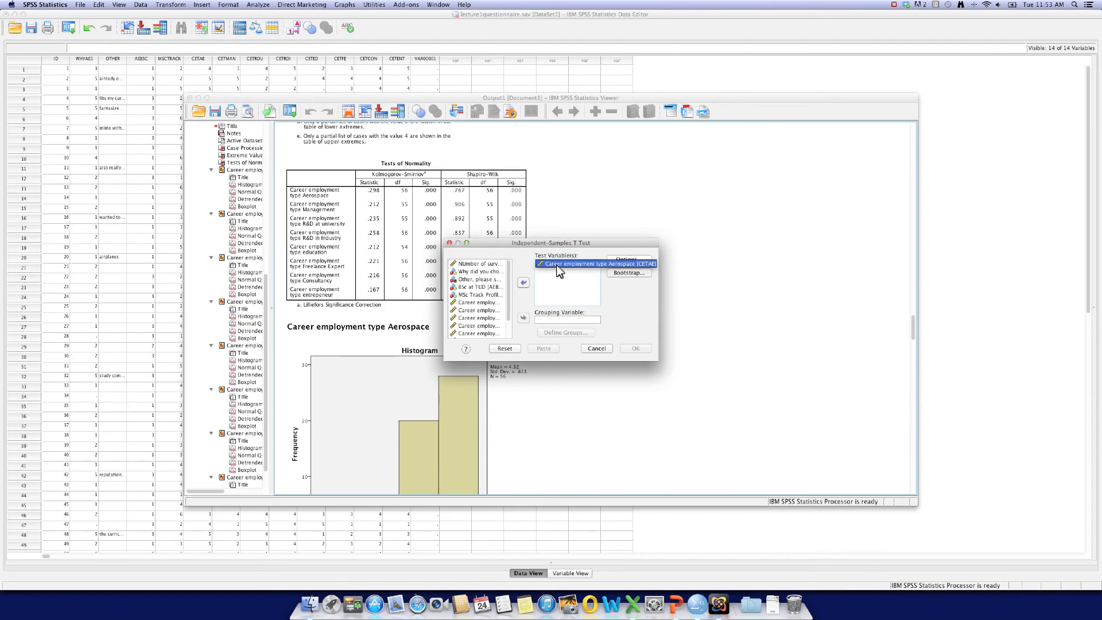
- Set WHYAE1 (why did you choose Aerospace Engineering) as grouping variable with groups 1 and 2, and run the t test
left_click(475, 273)
left_click(523, 318)
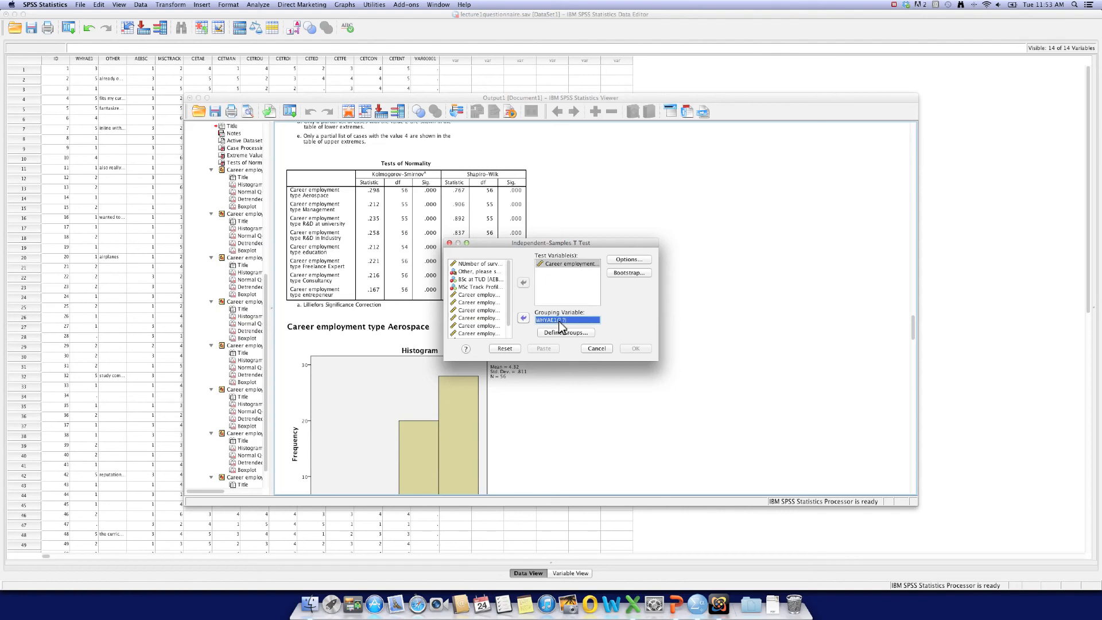
left_click(567, 333)
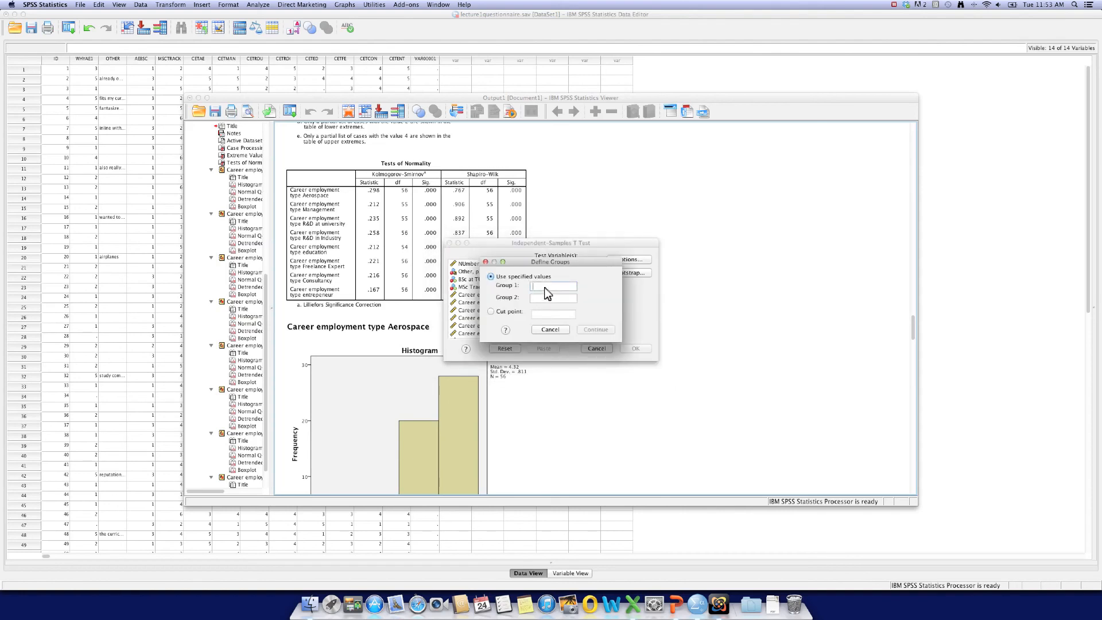
type("1")
left_click(543, 297)
type("2")
left_click(594, 331)
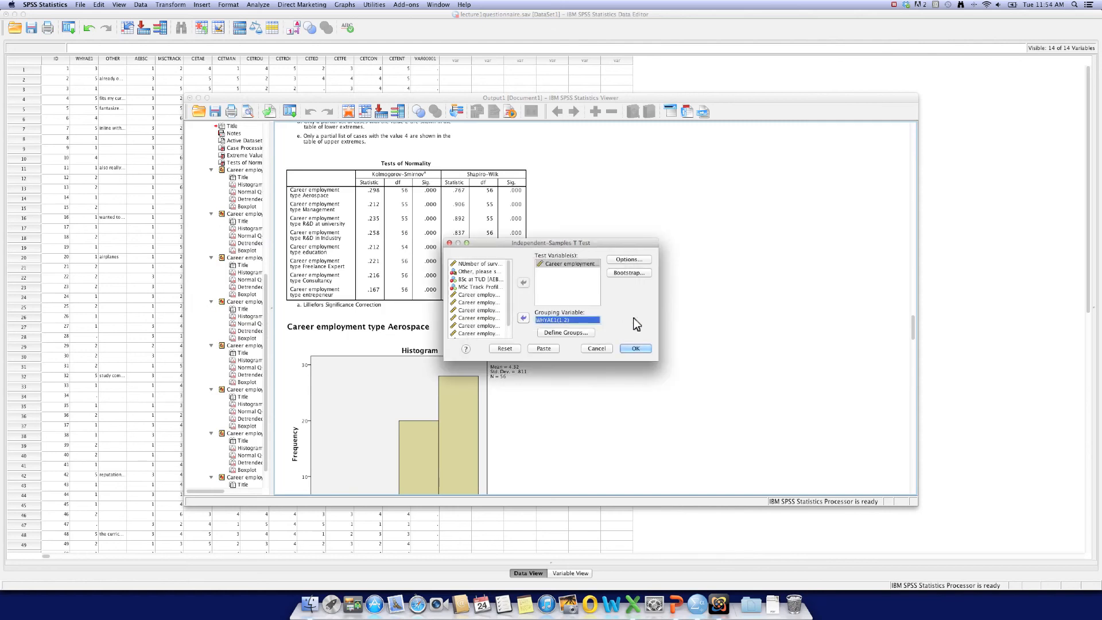
left_click(635, 348)
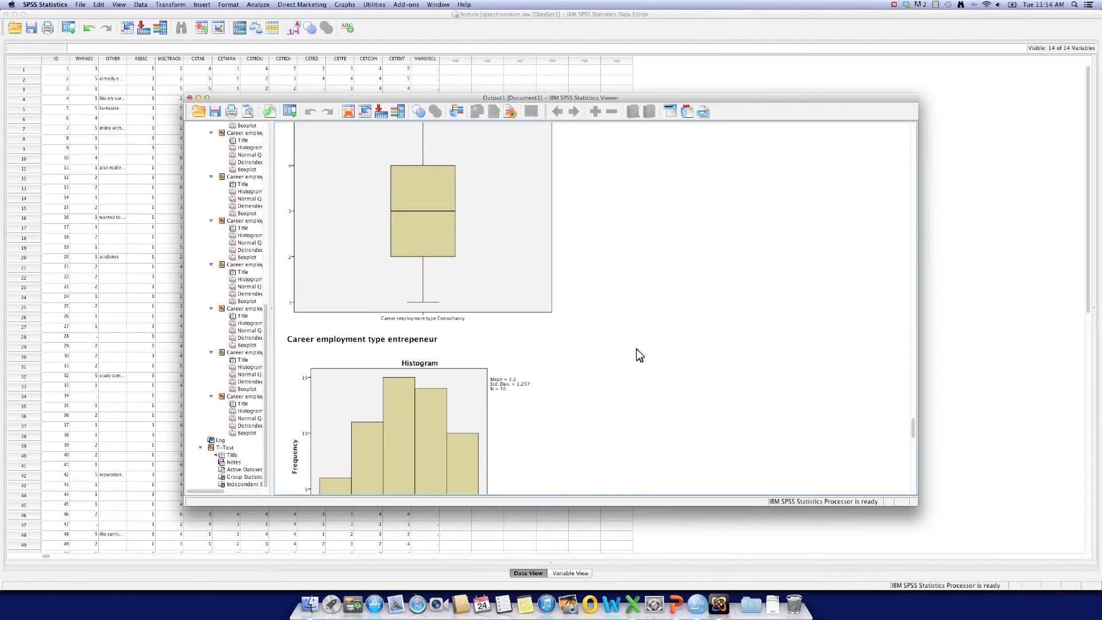
- Examine the T-Test output's Group Statistics table and the Independent Samples Test table for career employment type Aerospace
scroll(608, 368, "down", 5)
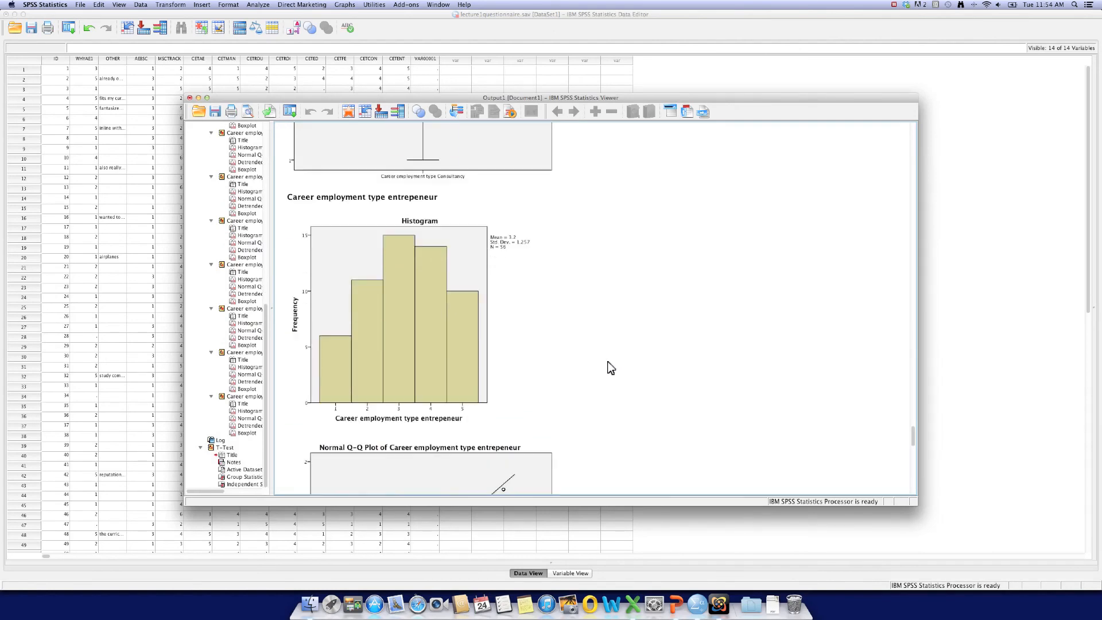
scroll(610, 367, "down", 15)
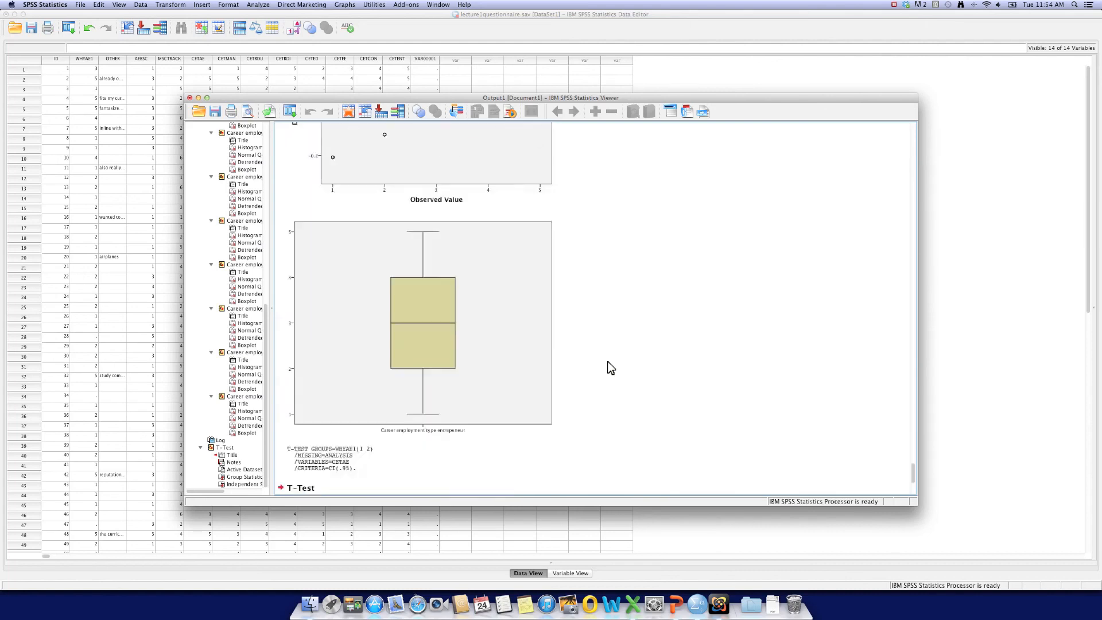
left_click(415, 331)
left_click(456, 293)
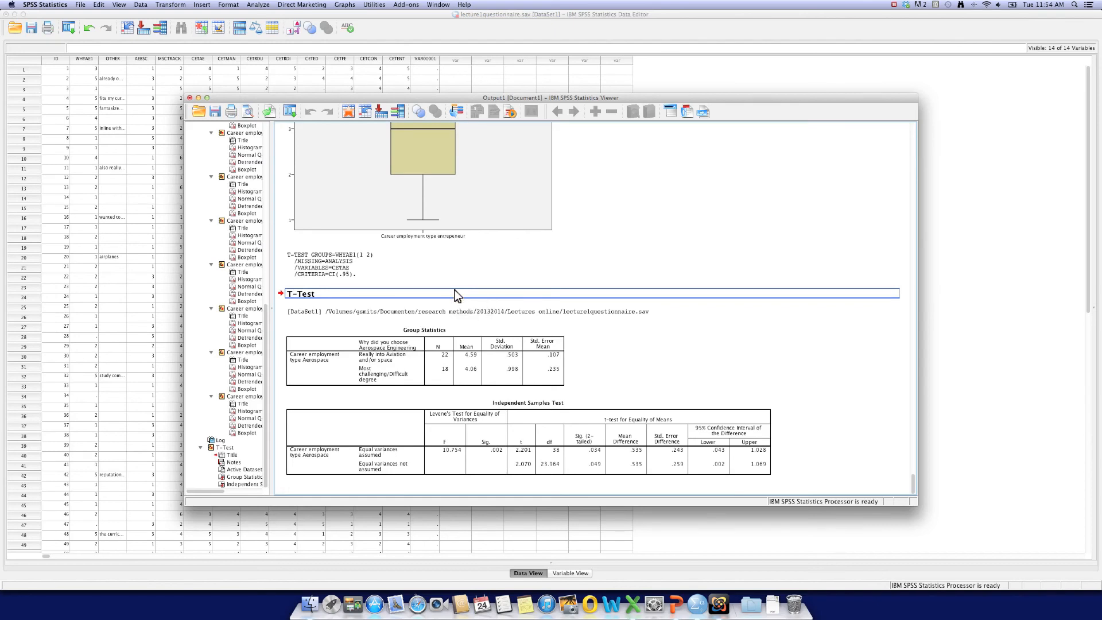
left_click(422, 345)
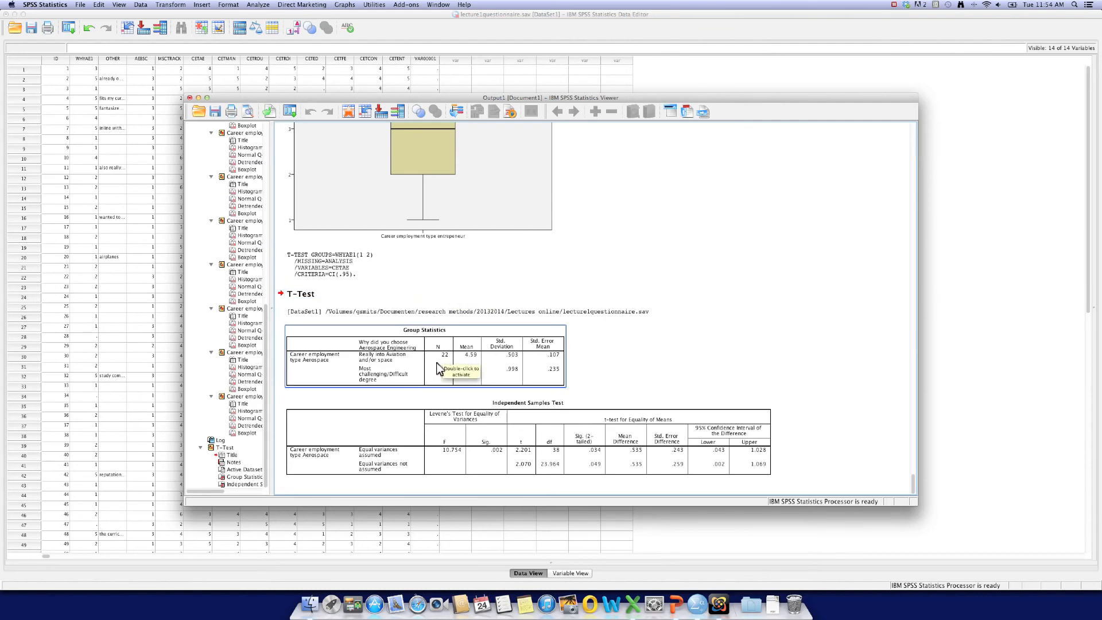
left_click(462, 398)
left_click(449, 385)
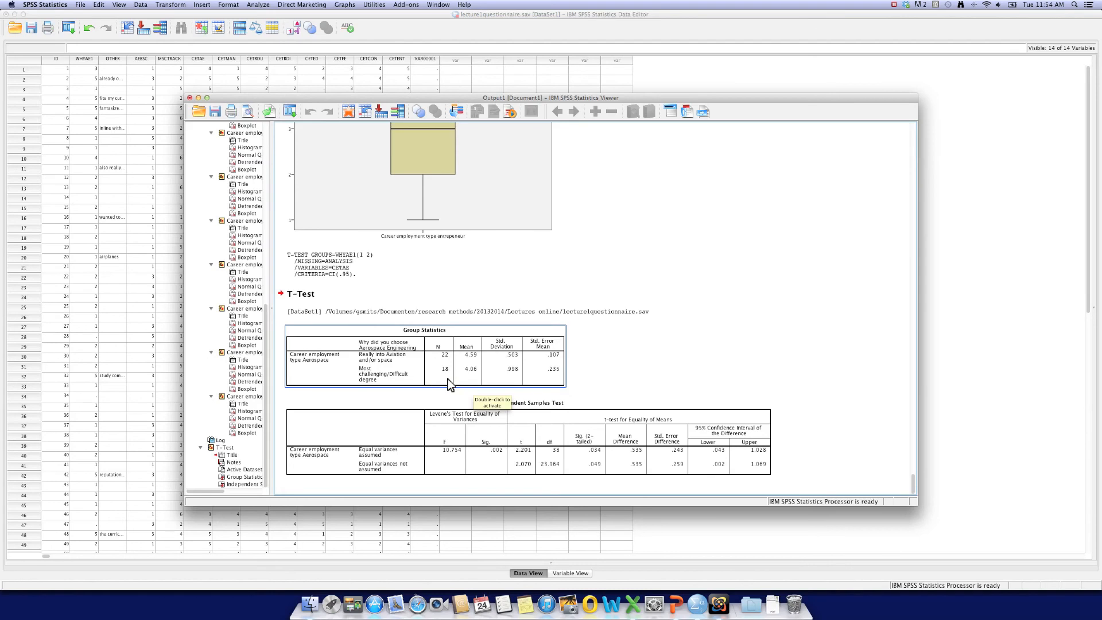
left_click(618, 387)
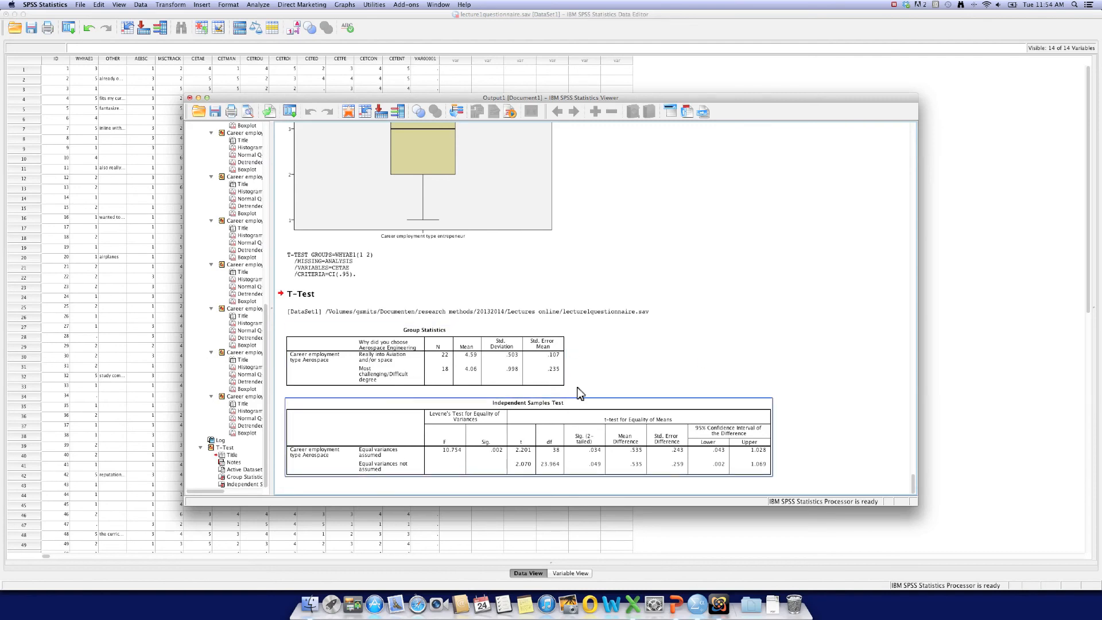
left_click(556, 435)
- Switch to PowerPoint and present the "Moral of the story" slide as a full-screen slide show
left_click(676, 603)
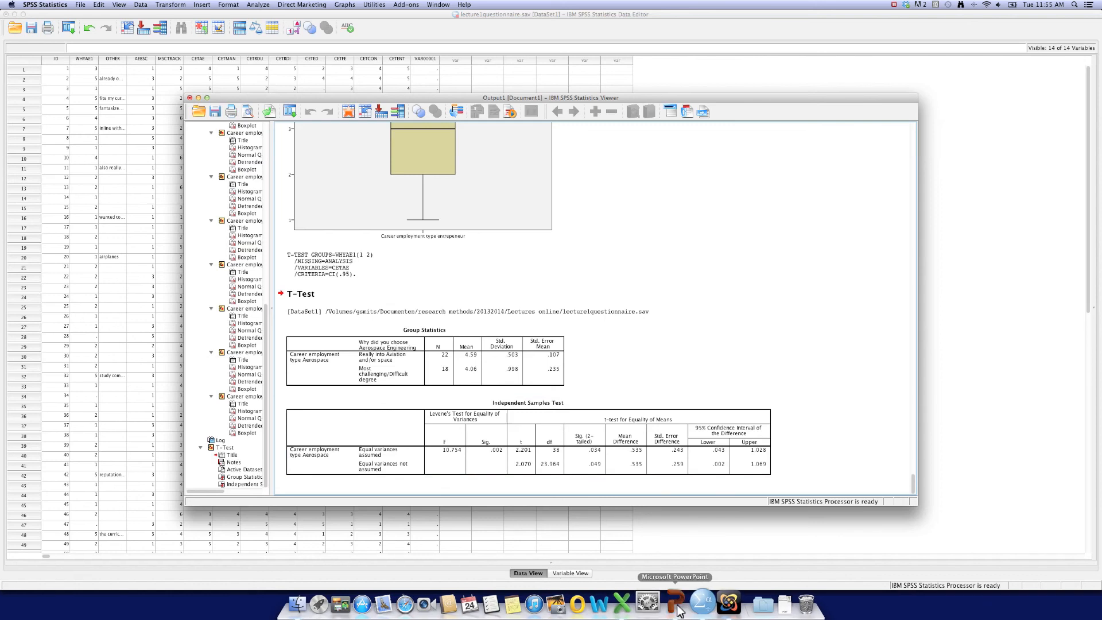
scroll(140, 482, "down", 5)
left_click(87, 510)
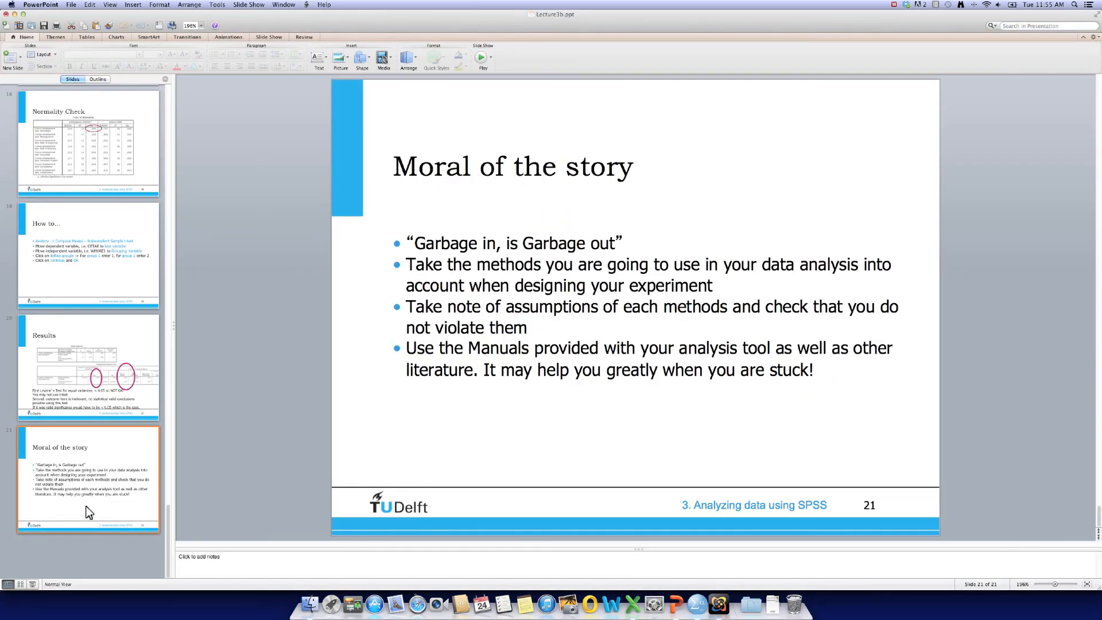
key("super+Return")
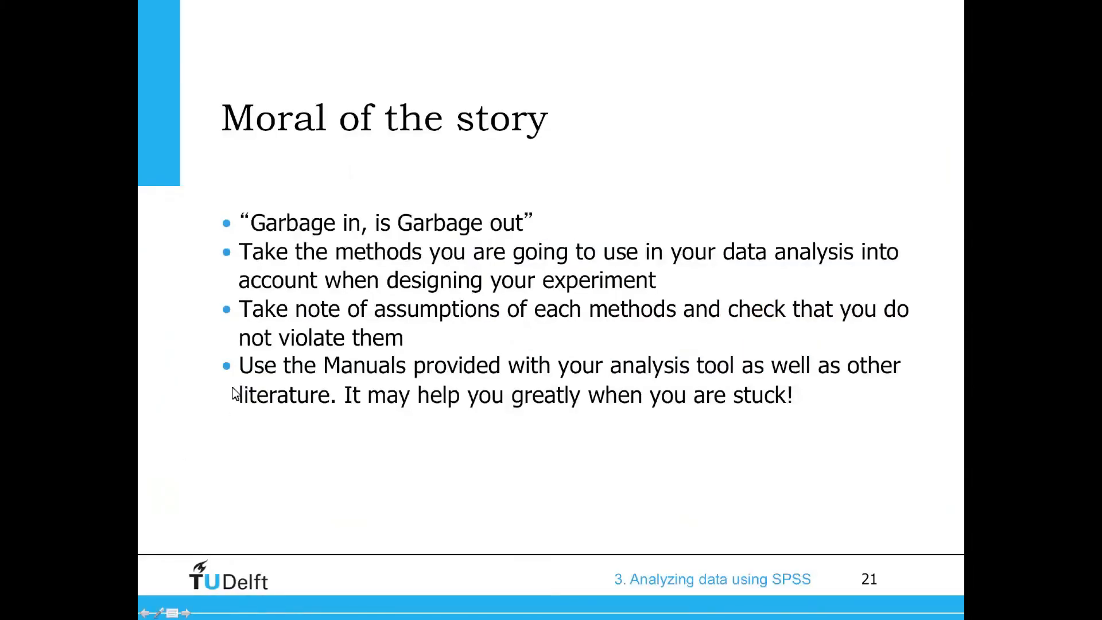